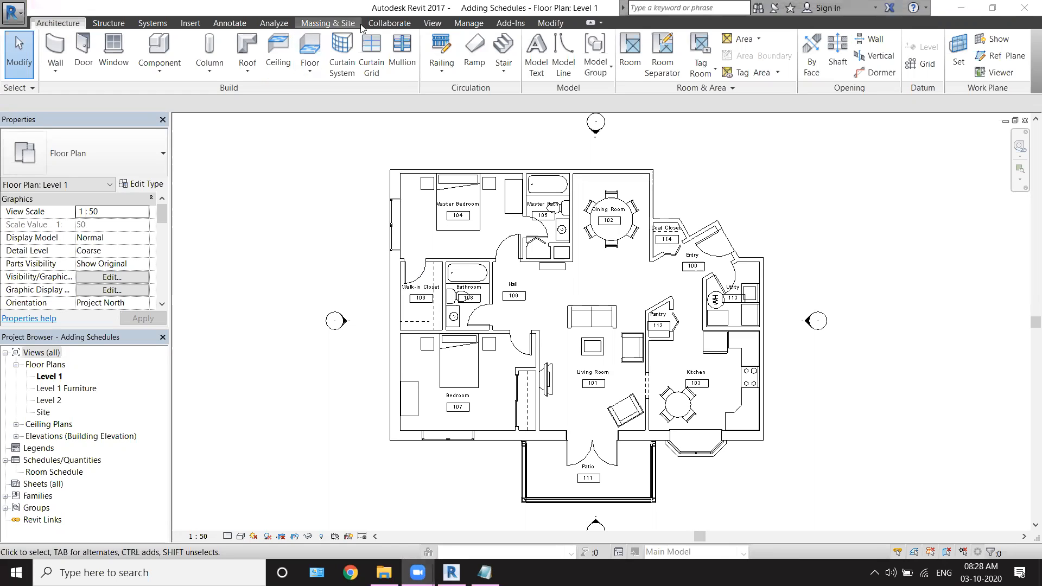
{"action": "left_click", "coordinate": [440, 29]}
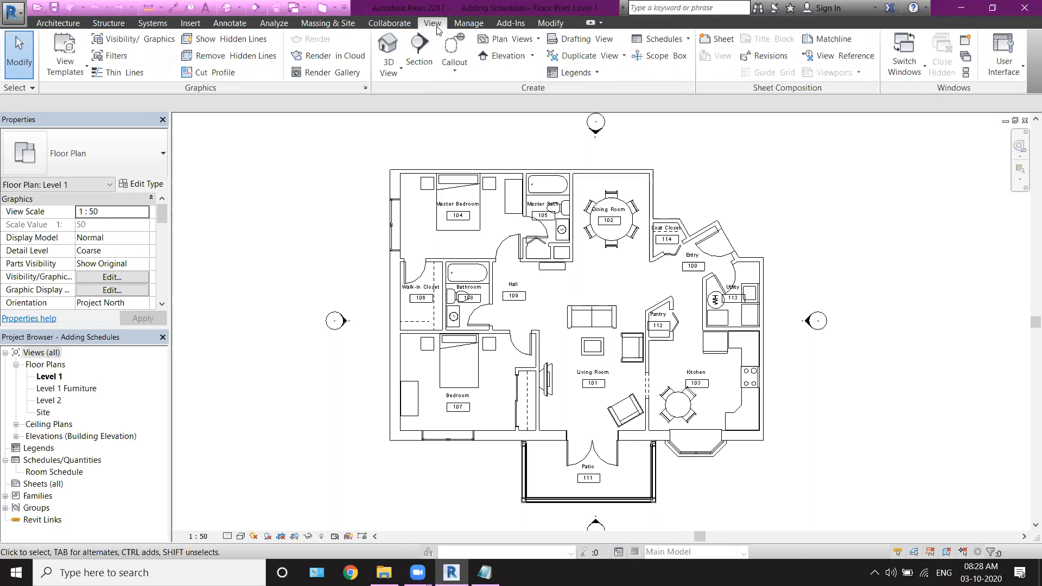
{"action": "left_click", "coordinate": [682, 41]}
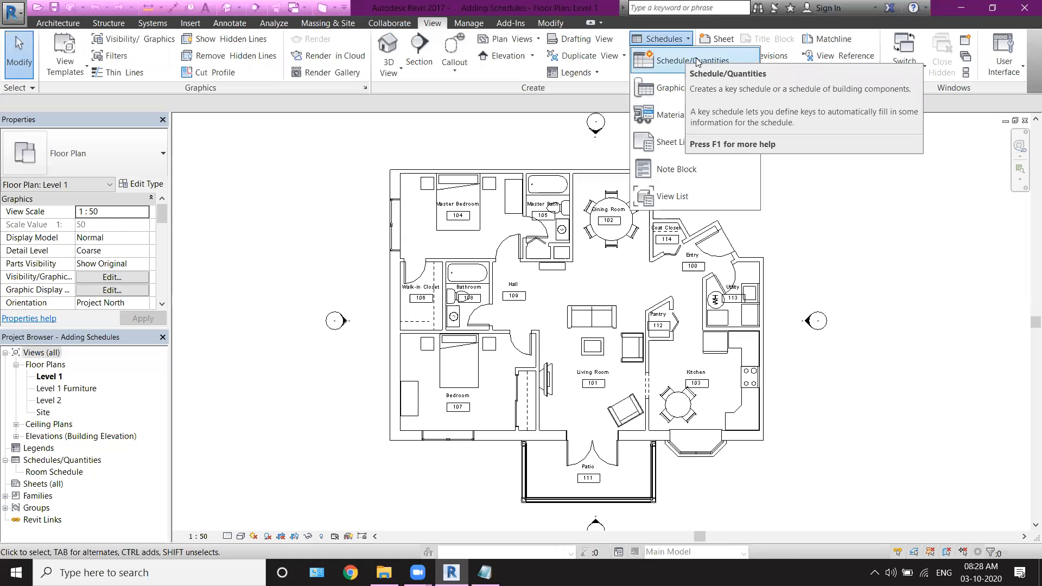
{"action": "left_click", "coordinate": [61, 337]}
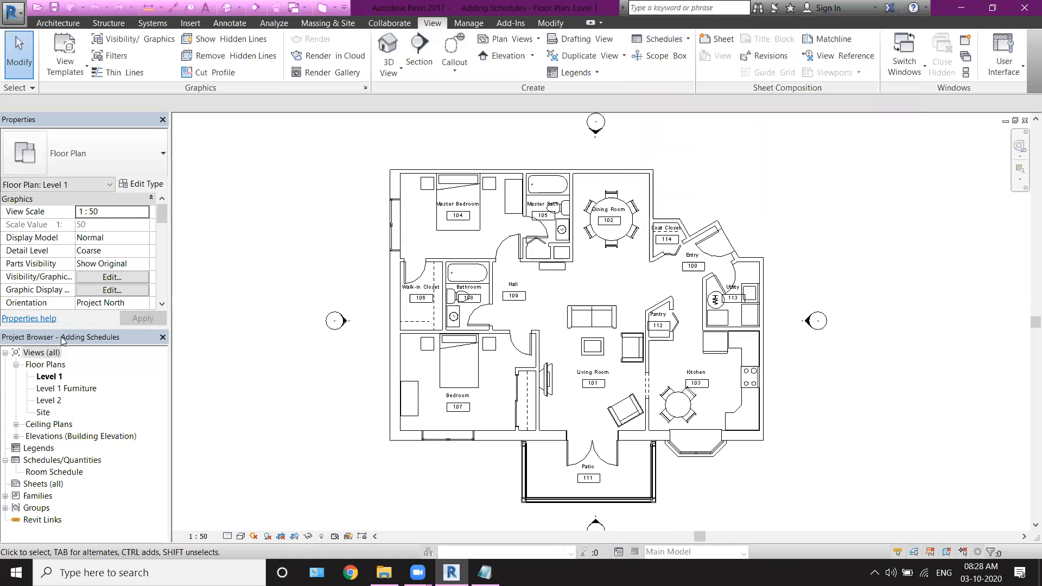
- Create a new building component schedule for the Furniture category, named Furniture Schedule, in the New Construction phase
{"action": "right_click", "coordinate": [47, 462]}
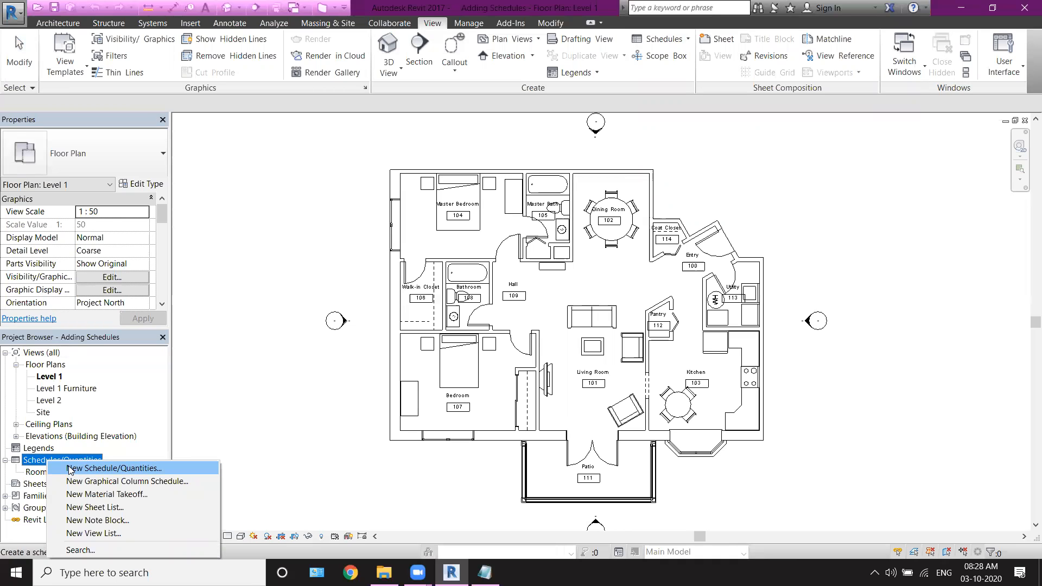
{"action": "left_click", "coordinate": [69, 470]}
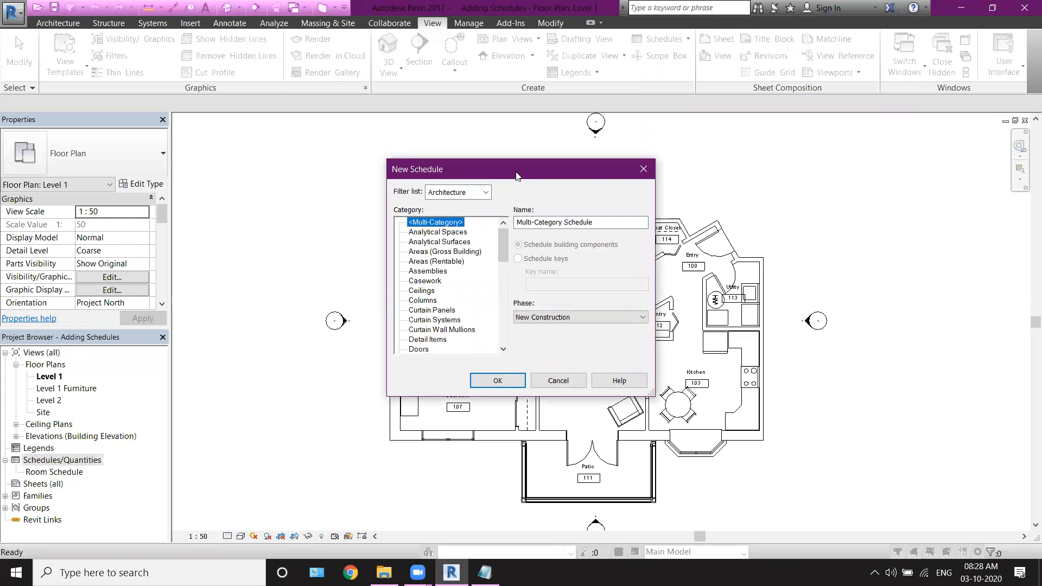
{"action": "left_click_drag", "start_coordinate": [517, 175], "coordinate": [374, 184]}
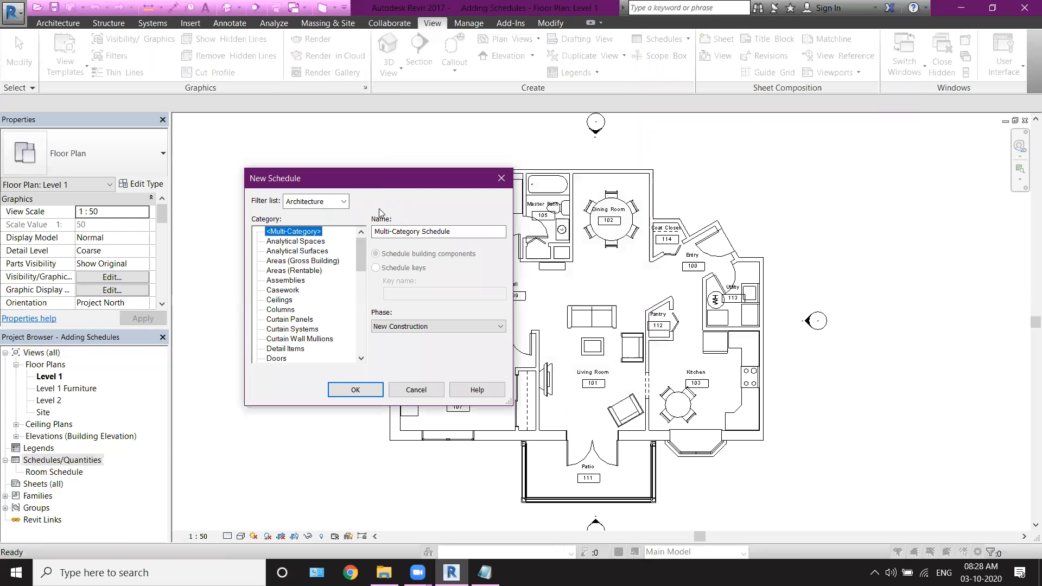
{"action": "left_click", "coordinate": [315, 202]}
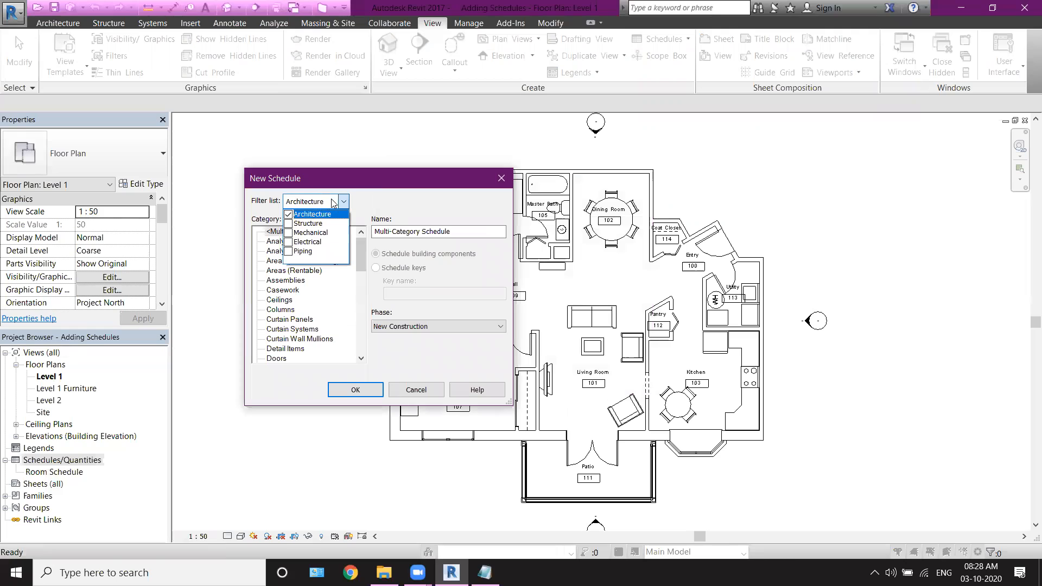
{"action": "left_click", "coordinate": [362, 201]}
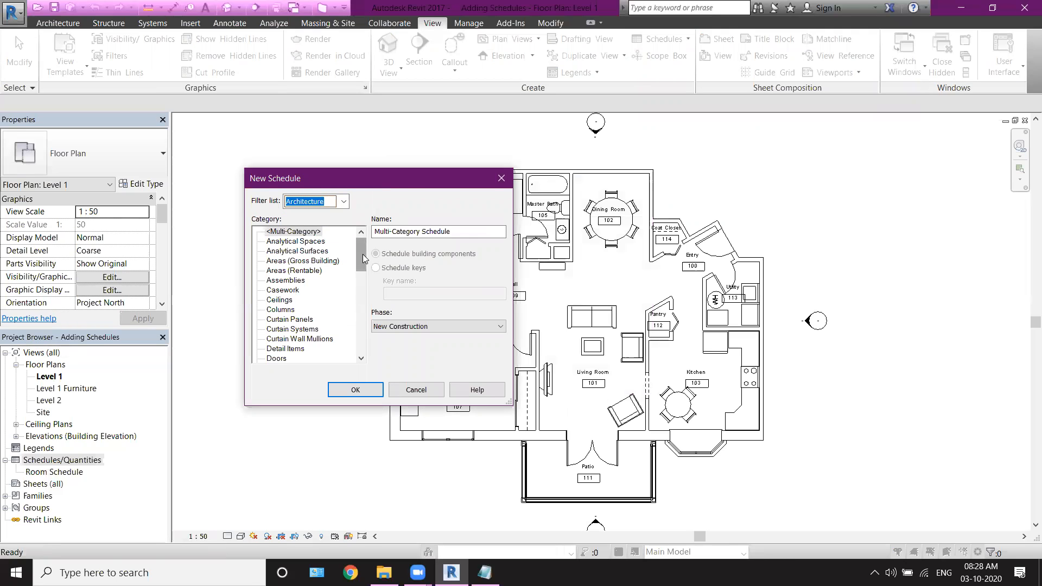
{"action": "left_click_drag", "start_coordinate": [363, 254], "coordinate": [360, 278]}
{"action": "left_click", "coordinate": [287, 320]}
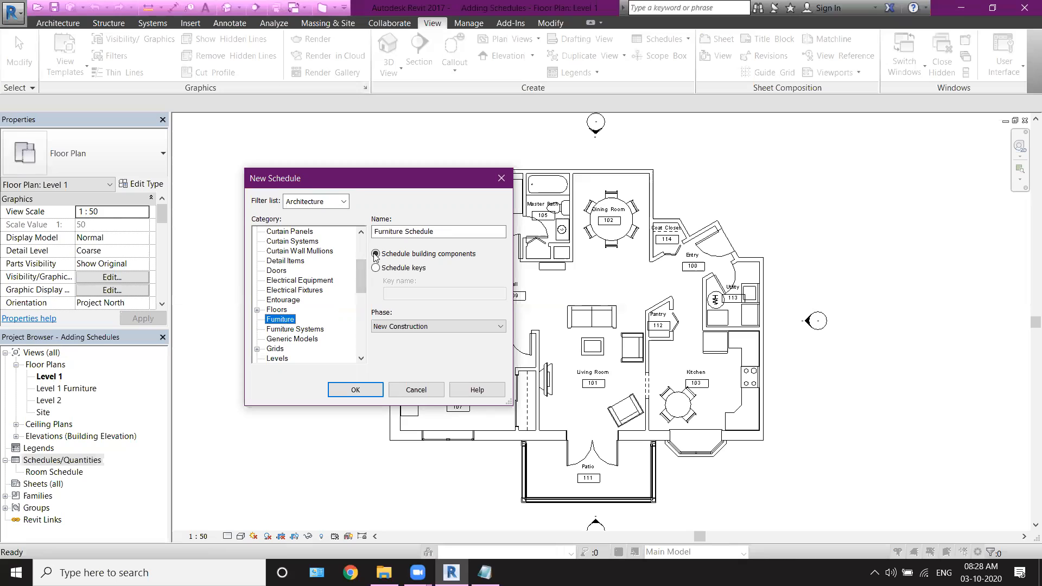
{"action": "key", "text": "Tab"}
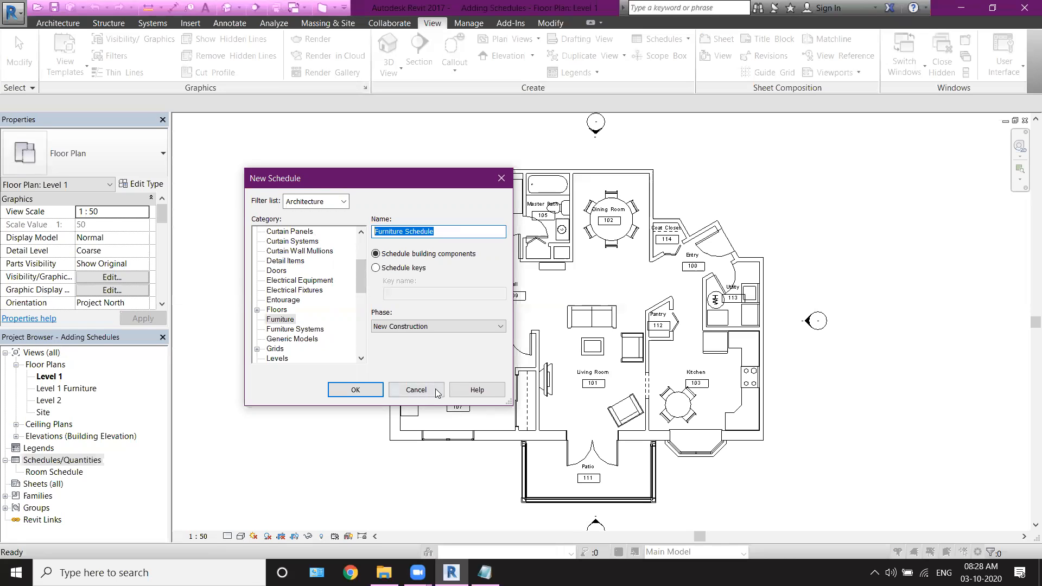
{"action": "left_click", "coordinate": [348, 391]}
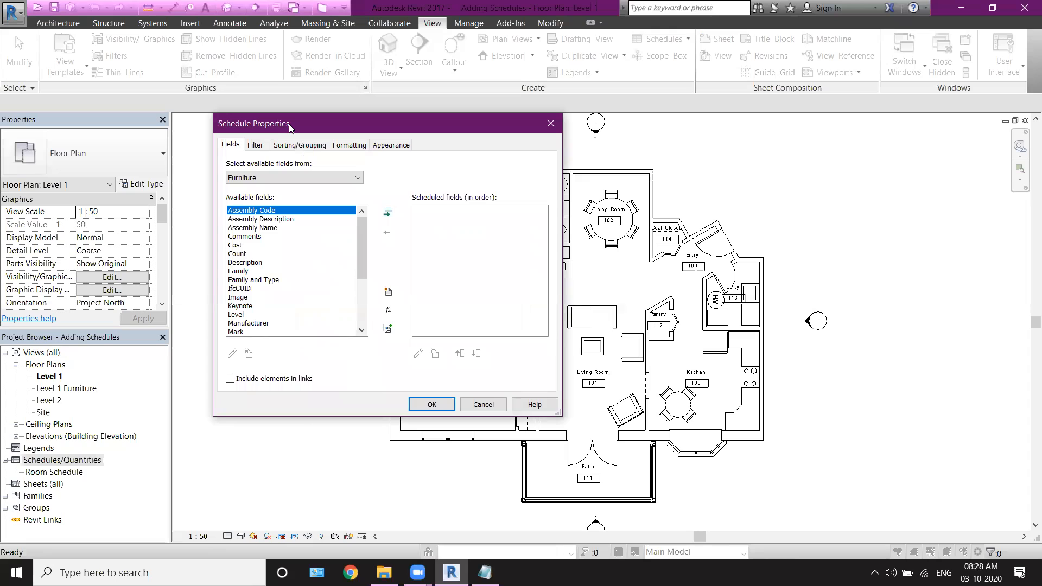
- Add Type Mark as the first scheduled field of the furniture schedule
{"action": "left_click_drag", "start_coordinate": [294, 123], "coordinate": [352, 158]}
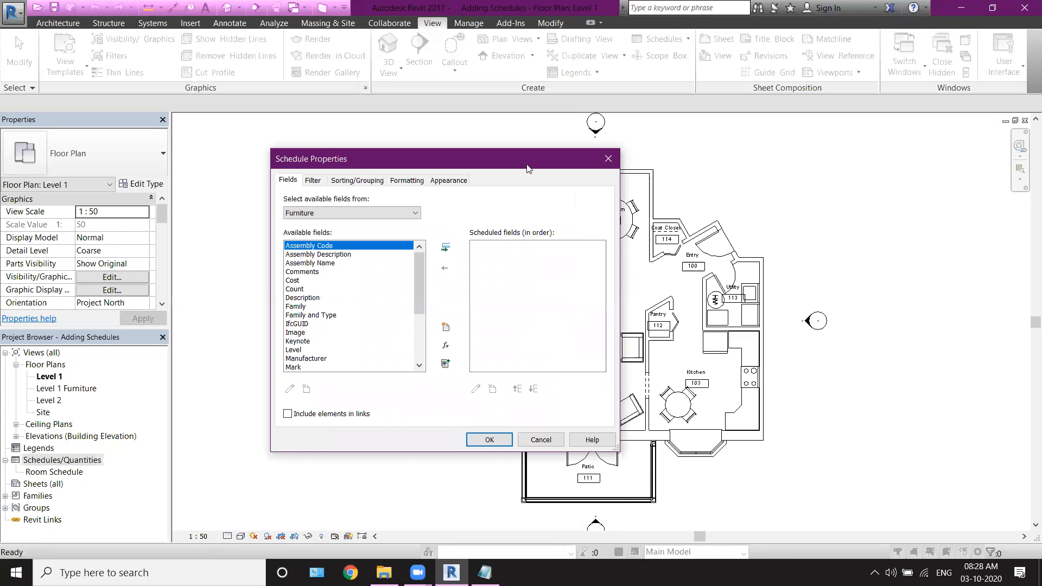
{"action": "left_click_drag", "start_coordinate": [527, 167], "coordinate": [437, 164]}
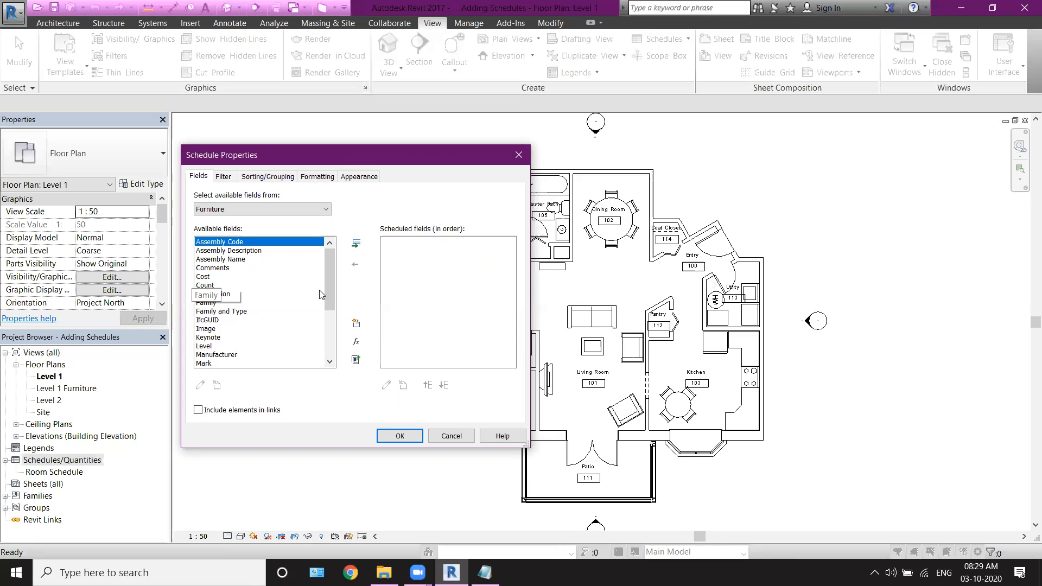
{"action": "scroll", "coordinate": [313, 326], "scroll_direction": "down", "scroll_amount": 2}
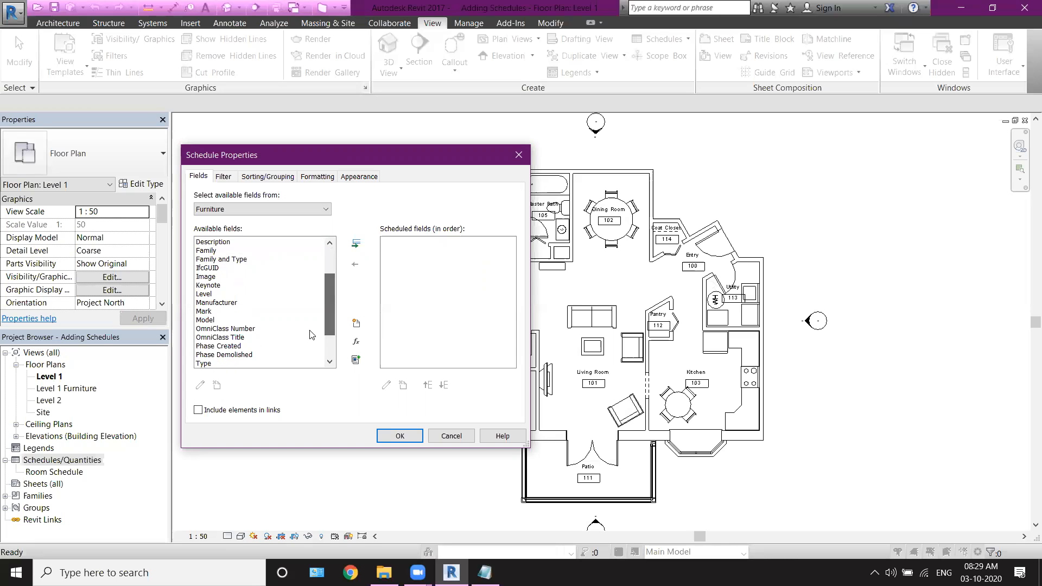
{"action": "left_click_drag", "start_coordinate": [331, 329], "coordinate": [324, 351]}
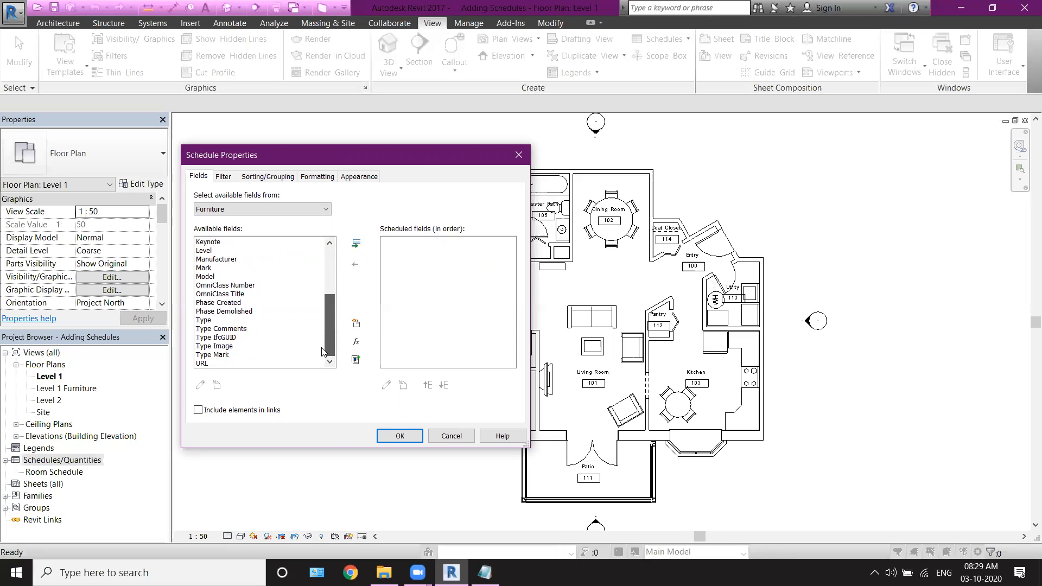
{"action": "left_click", "coordinate": [216, 356]}
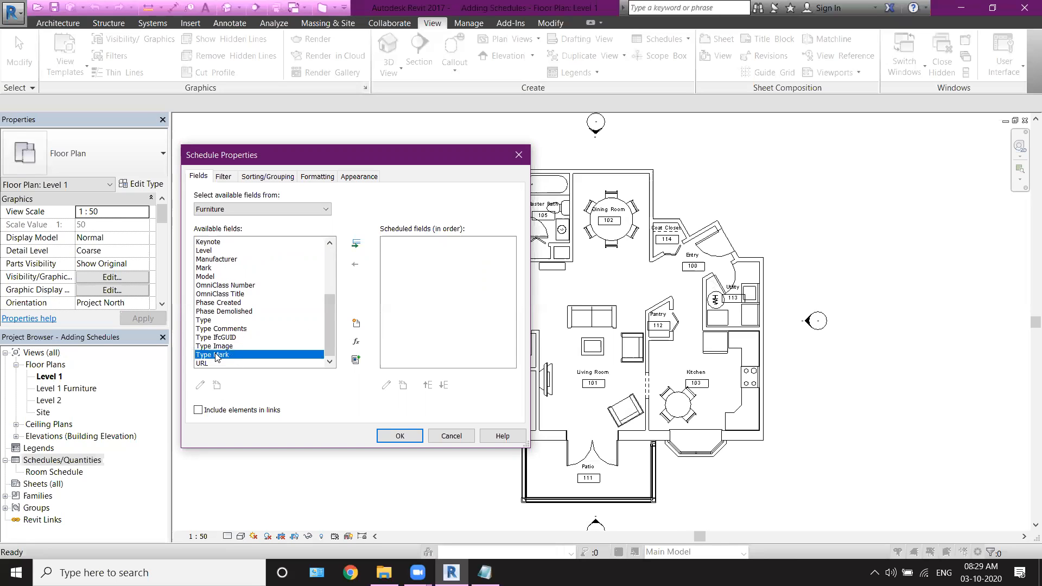
{"action": "left_click", "coordinate": [355, 245]}
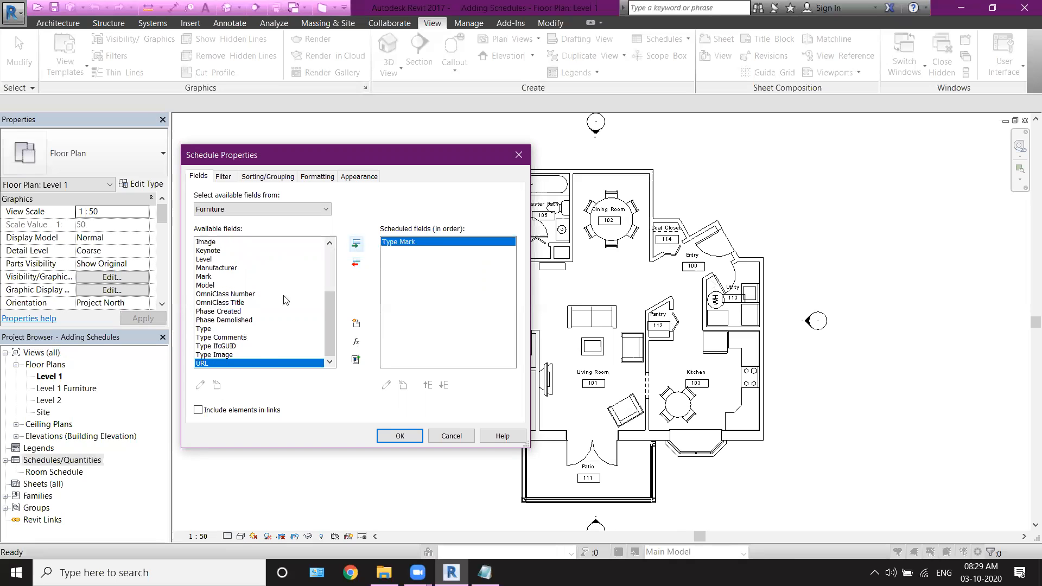
- Add the Family and Type, Count and Comments fields in that order, and generate the schedule
{"action": "left_click_drag", "start_coordinate": [326, 312], "coordinate": [331, 269]}
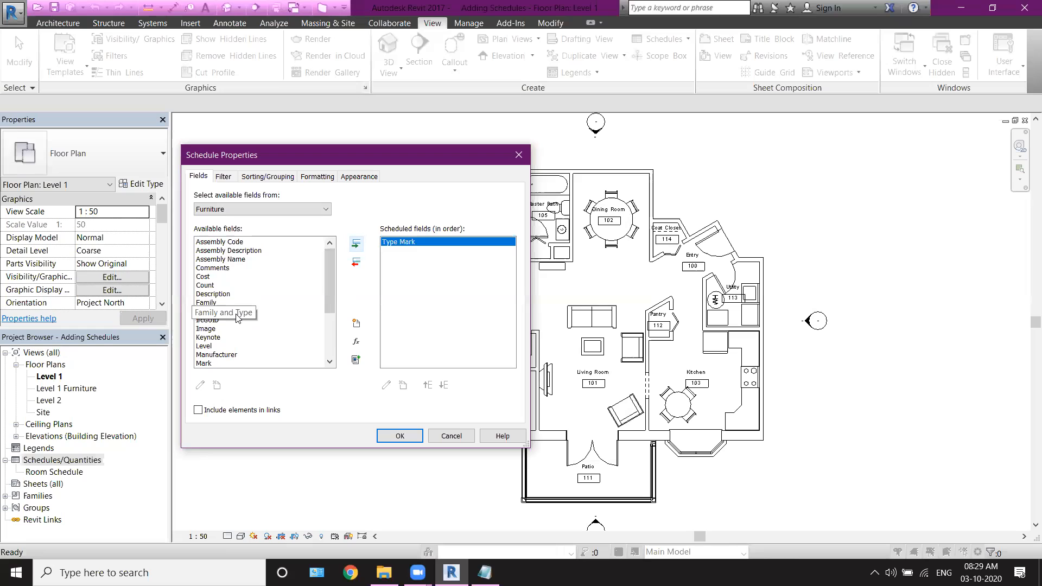
{"action": "double_click", "coordinate": [236, 313]}
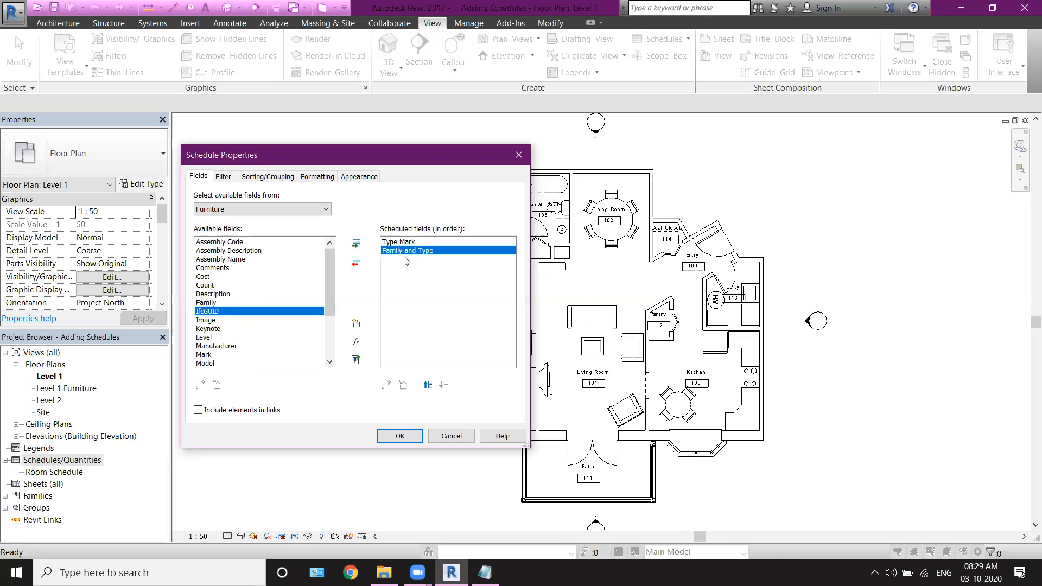
{"action": "double_click", "coordinate": [206, 286]}
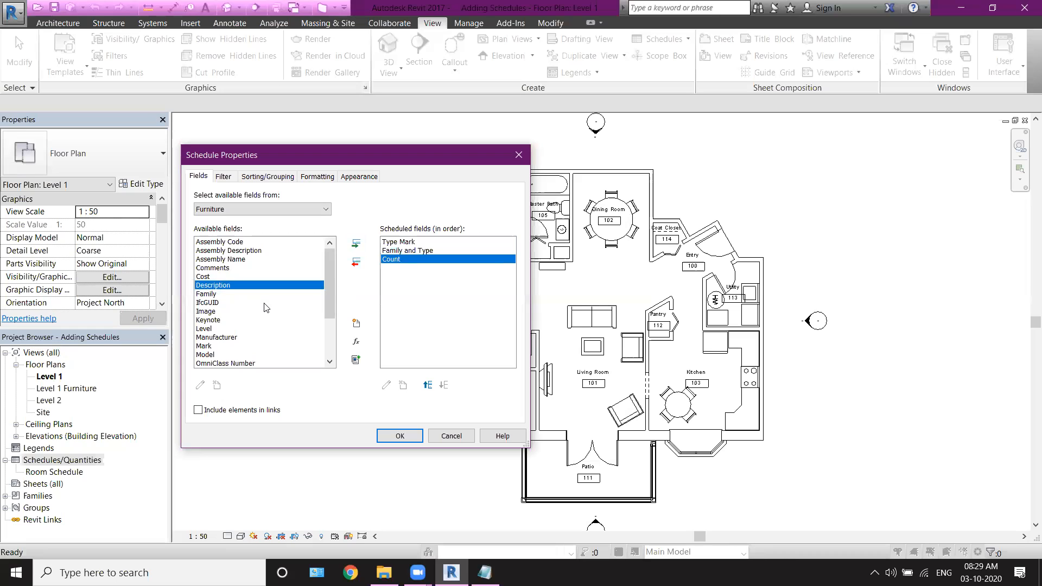
{"action": "double_click", "coordinate": [225, 268]}
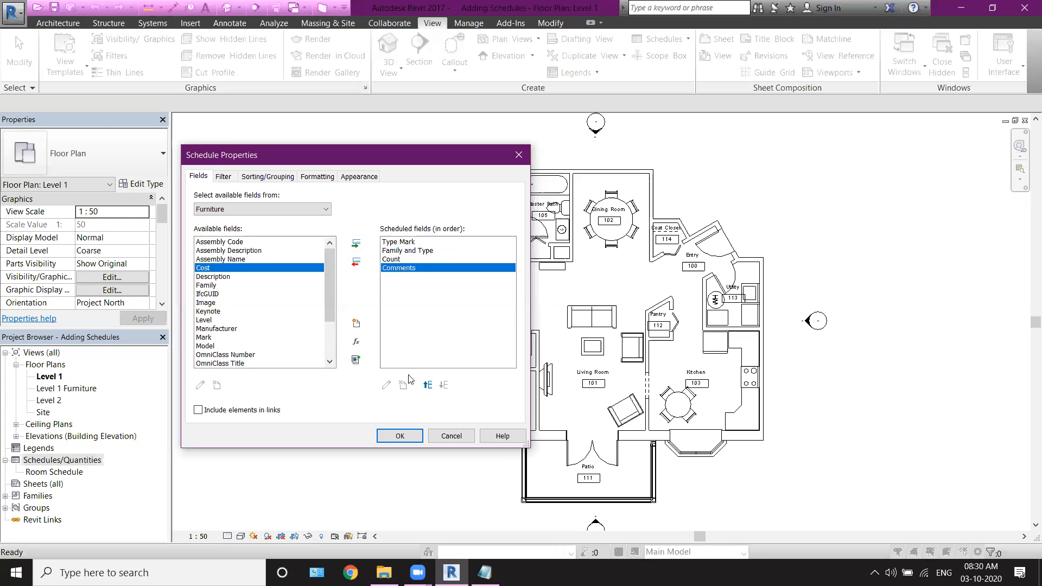
{"action": "left_click", "coordinate": [403, 438]}
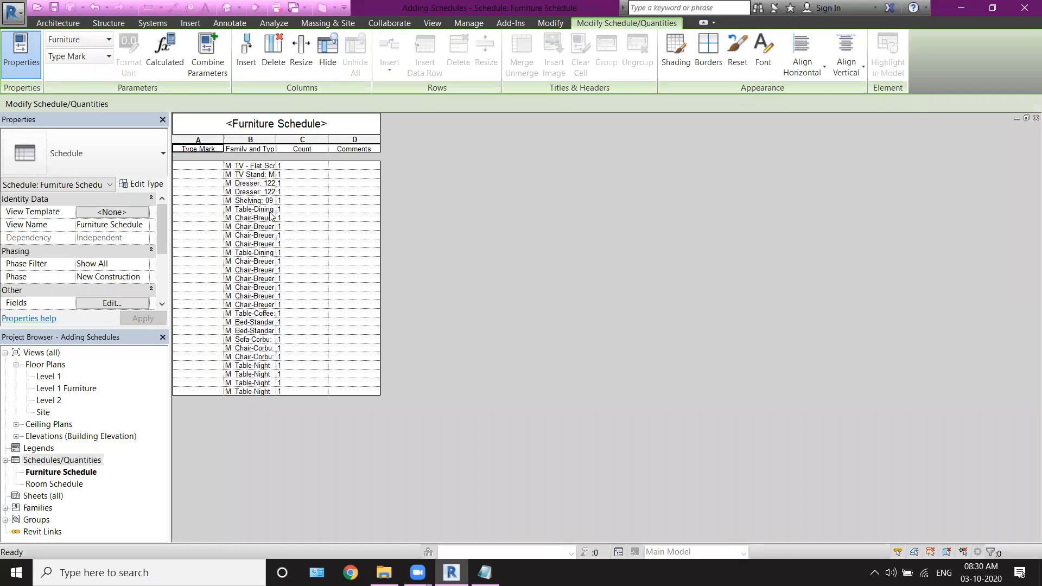
- Widen the Family and Type column to fit the full names, and go through the first four Chair-Breuer rows
{"action": "left_click_drag", "start_coordinate": [276, 139], "coordinate": [431, 140]}
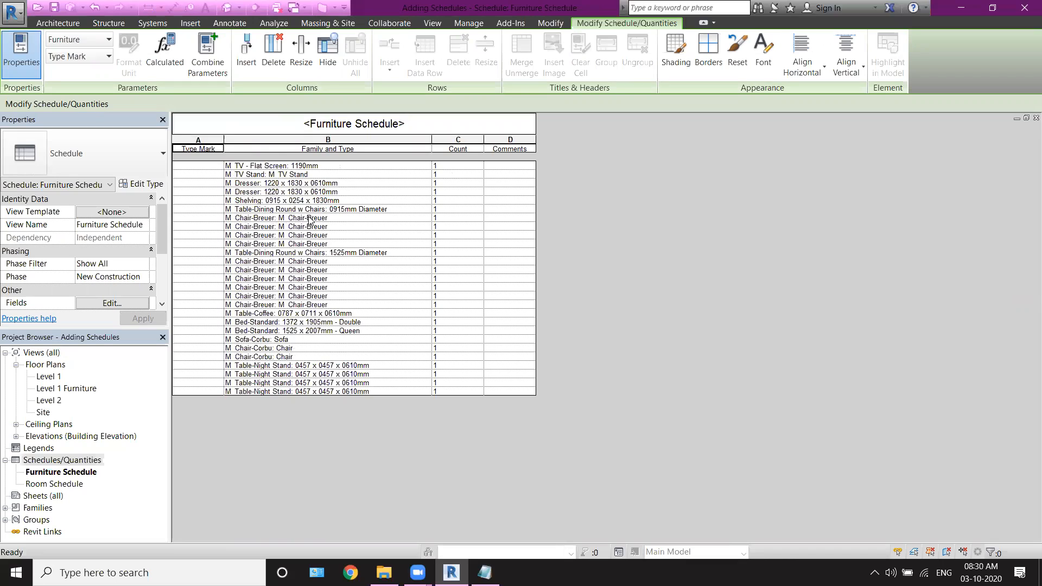
{"action": "left_click", "coordinate": [264, 218]}
{"action": "left_click", "coordinate": [263, 227]}
{"action": "left_click", "coordinate": [264, 235]}
{"action": "left_click", "coordinate": [271, 244]}
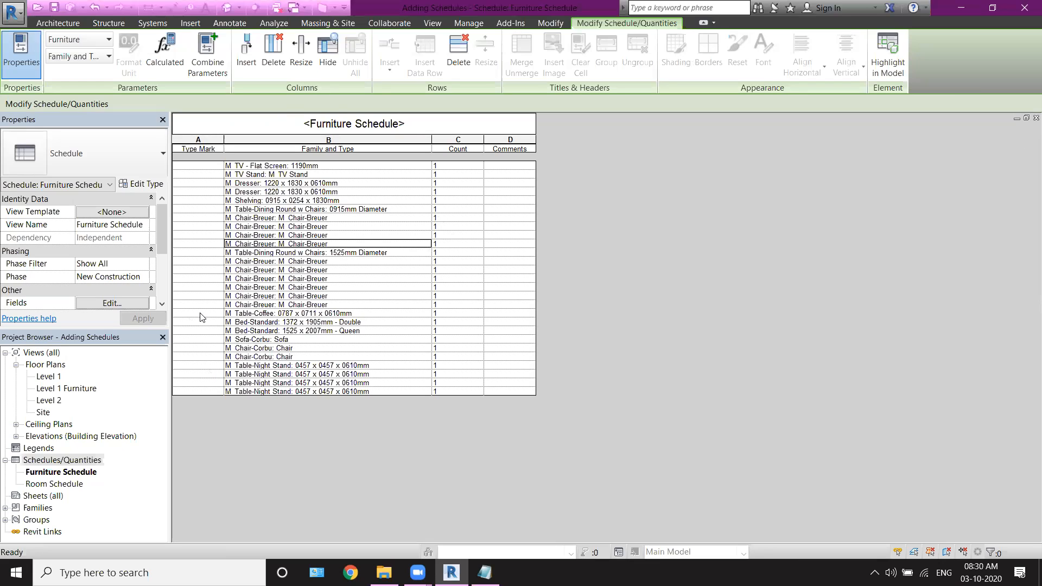
- Tile the Level 1 floor plan and the Furniture Schedule side by side, with the whole plan in view and nothing selected
{"action": "left_click", "coordinate": [1026, 120]}
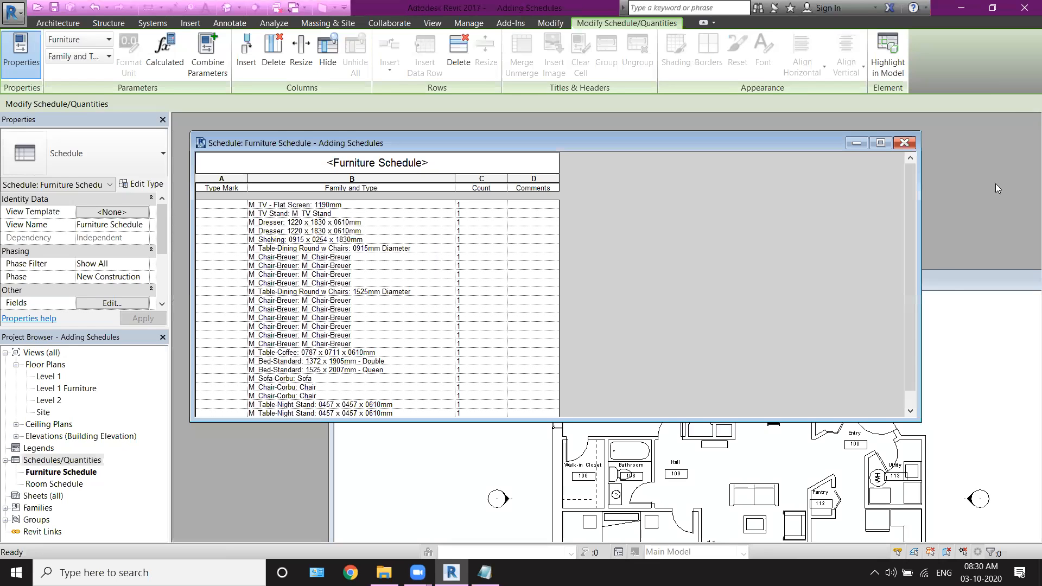
{"action": "left_click", "coordinate": [953, 279]}
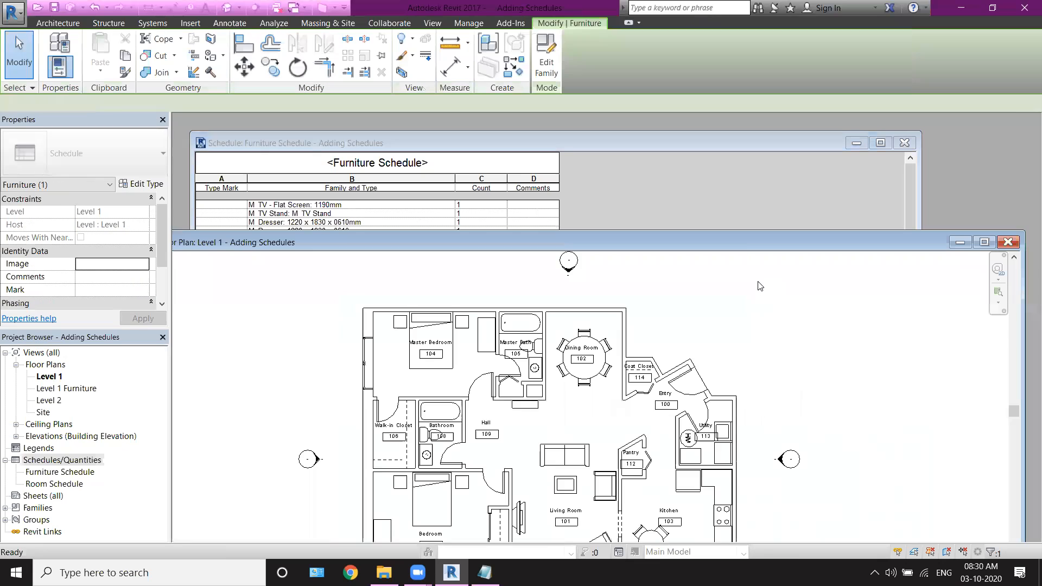
{"action": "left_click_drag", "start_coordinate": [743, 240], "coordinate": [788, 219]}
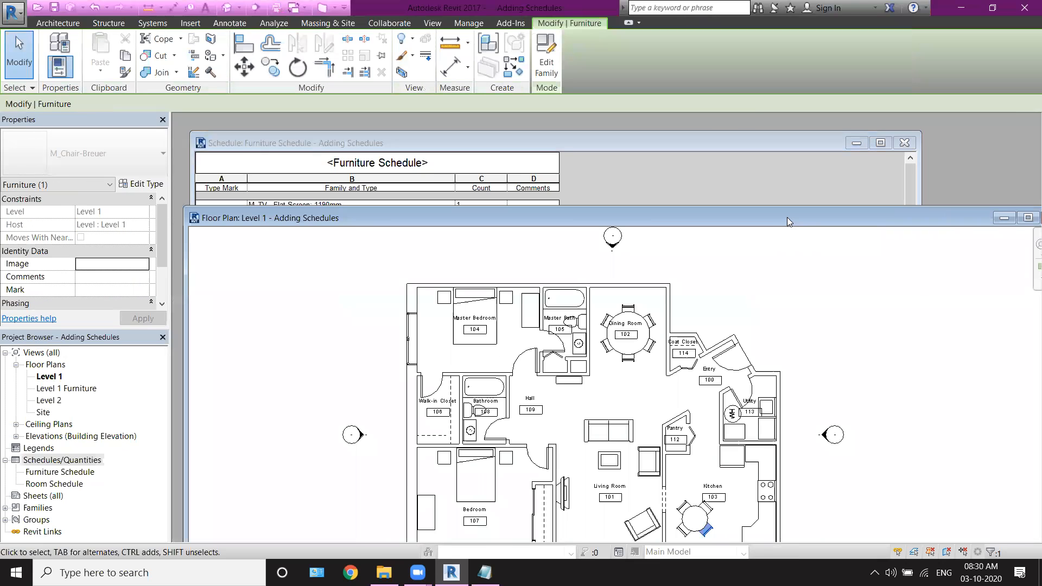
{"action": "key", "text": "w"}
{"action": "key", "text": "t"}
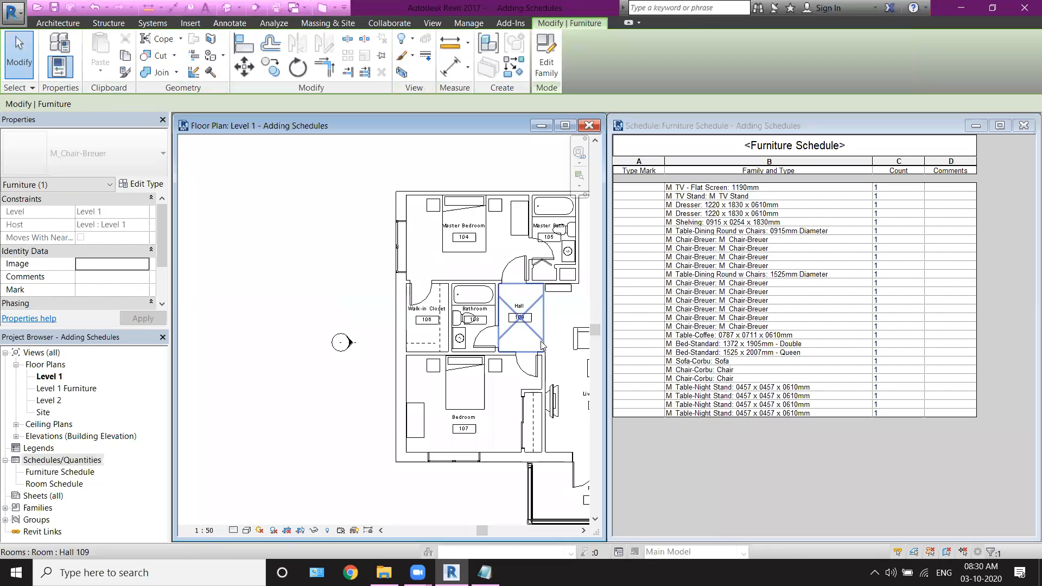
{"action": "middle_click_drag", "start_coordinate": [543, 382], "coordinate": [416, 377]}
{"action": "scroll", "coordinate": [359, 361], "scroll_direction": "down", "scroll_amount": 1}
{"action": "left_click", "coordinate": [532, 218]}
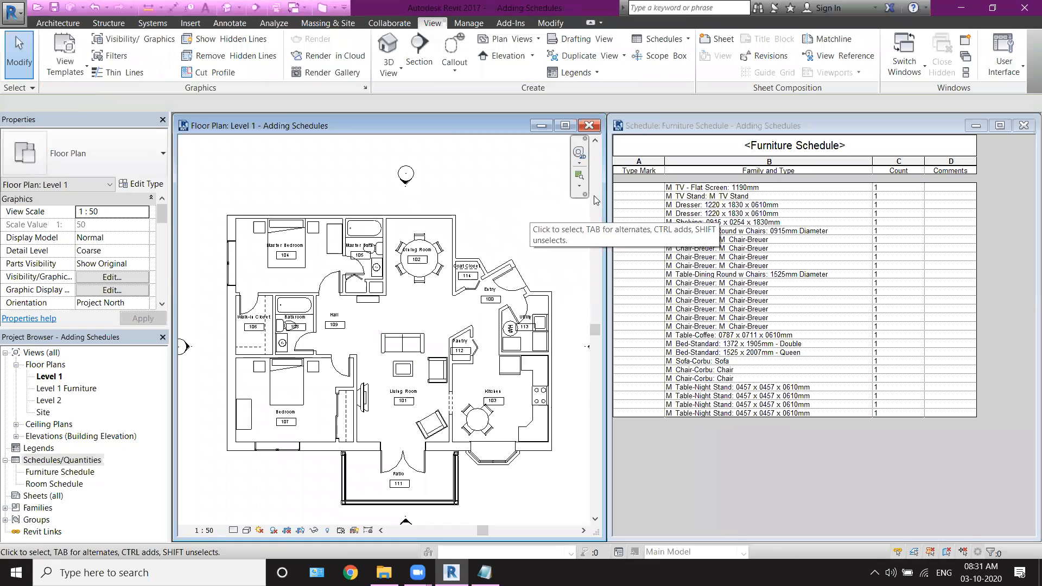
- Select the TV - Flat Screen row and the first four Chair-Breuer rows in the schedule to locate those items in the plan
{"action": "left_click", "coordinate": [687, 118]}
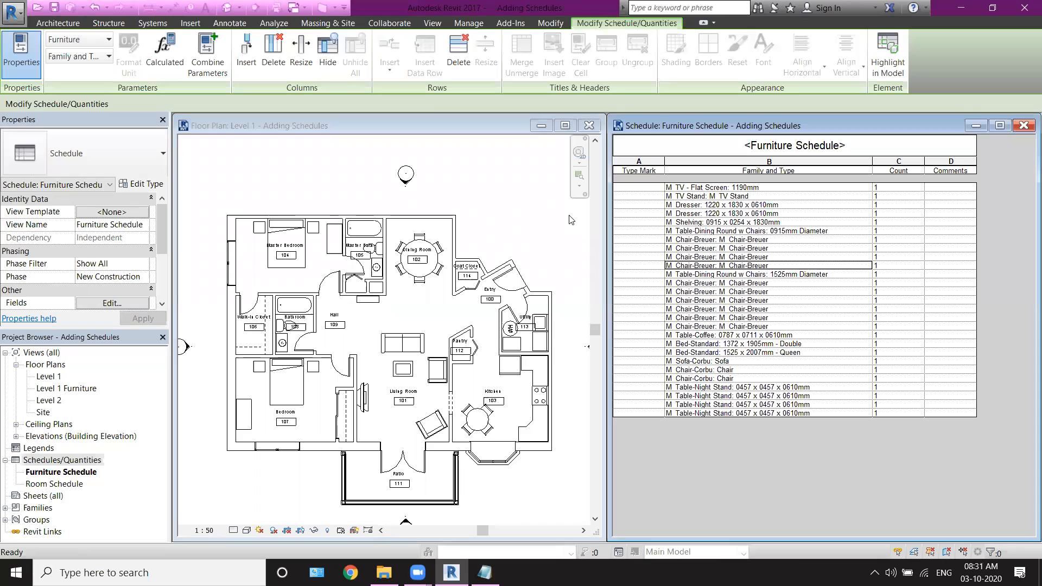
{"action": "left_click", "coordinate": [358, 127]}
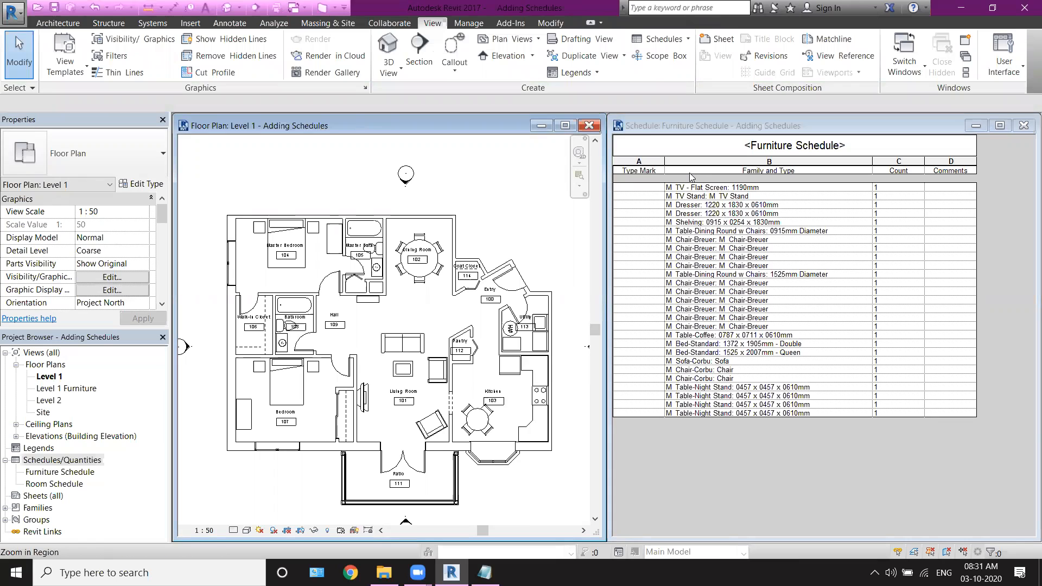
{"action": "left_click", "coordinate": [701, 136]}
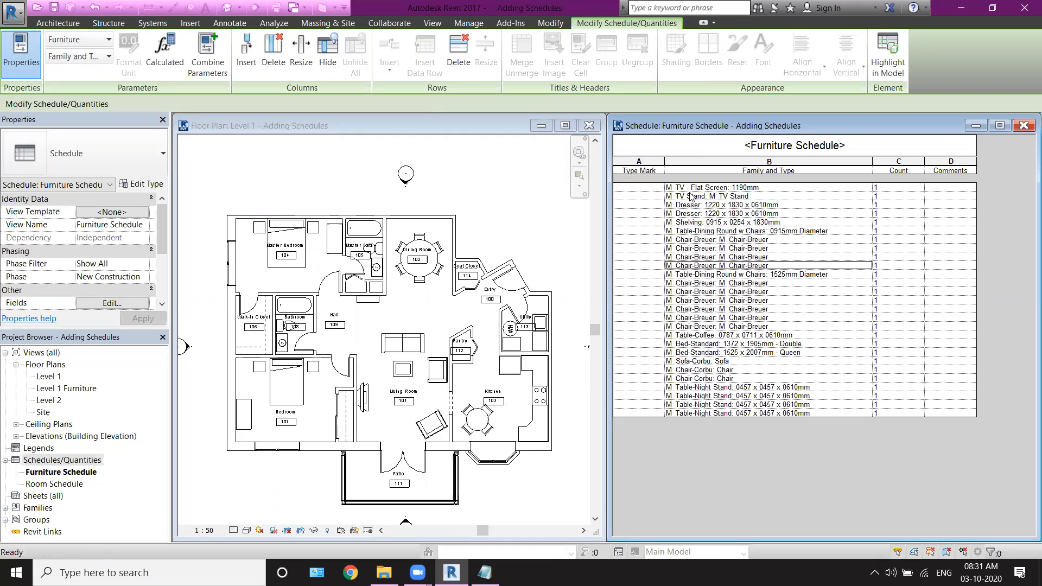
{"action": "left_click", "coordinate": [711, 188]}
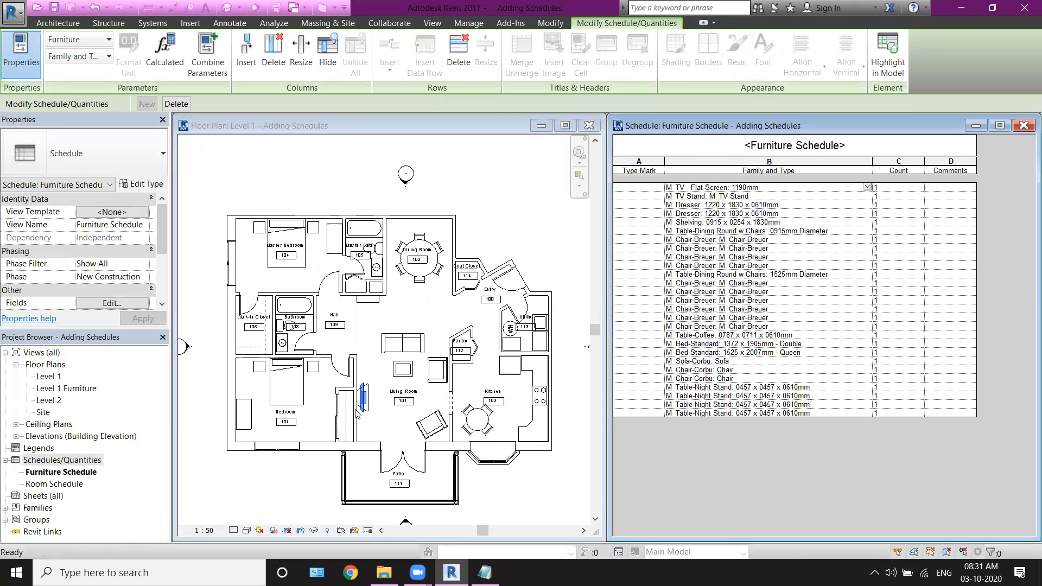
{"action": "left_click", "coordinate": [694, 241]}
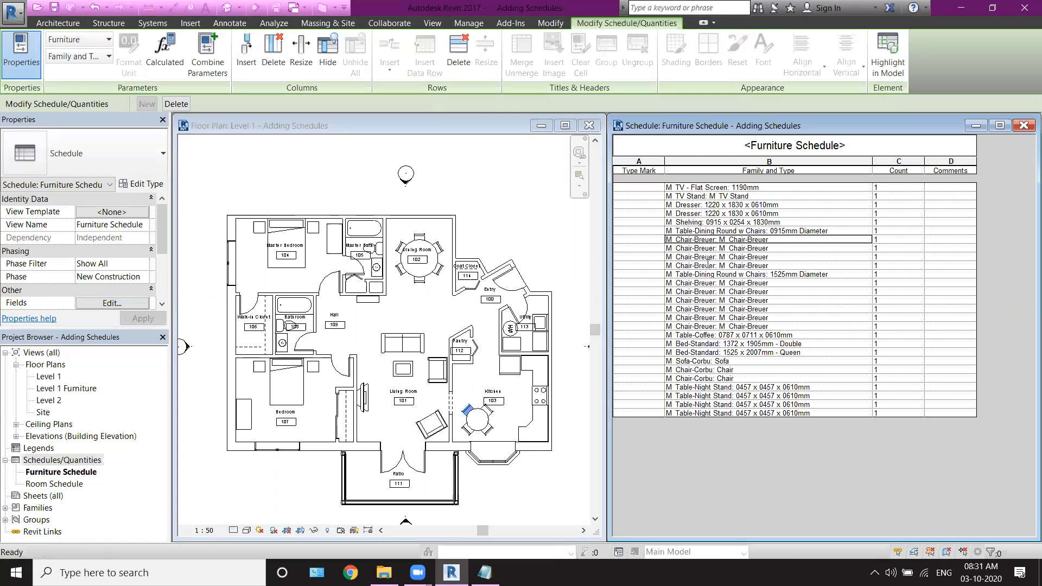
{"action": "left_click_drag", "start_coordinate": [711, 248], "coordinate": [700, 276]}
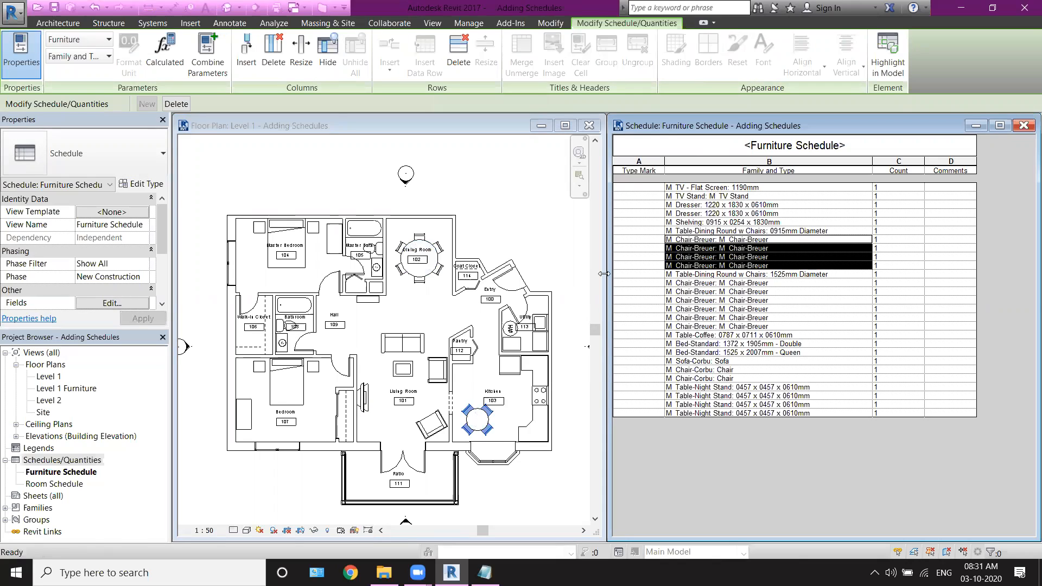
- Enter CH1 as the Type Mark of the first Chair-Breuer and apply it to all elements of that type
{"action": "left_click", "coordinate": [649, 239]}
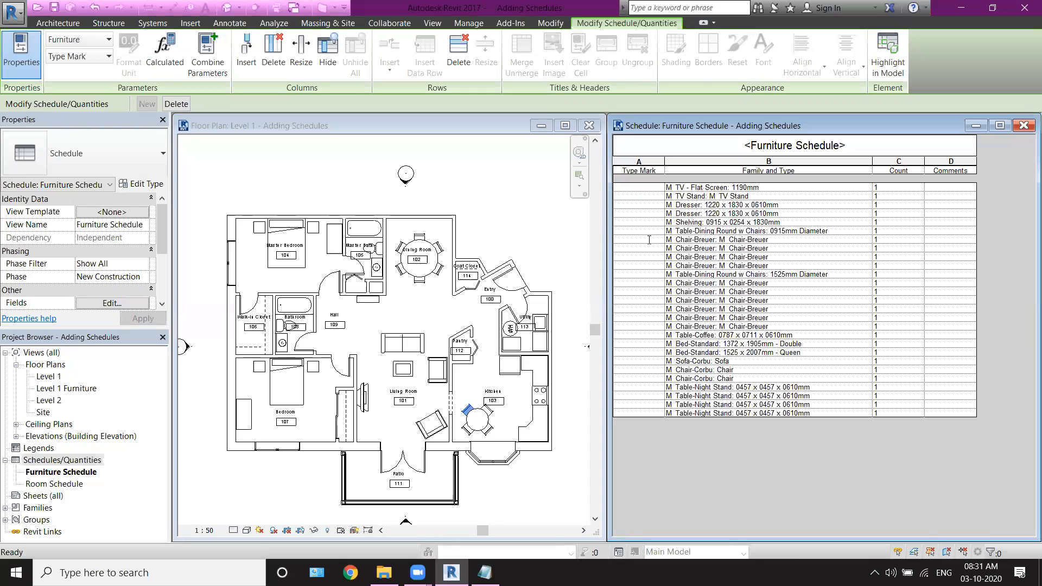
{"action": "left_click", "coordinate": [725, 241]}
{"action": "left_click", "coordinate": [656, 240]}
{"action": "key", "text": "Return"}
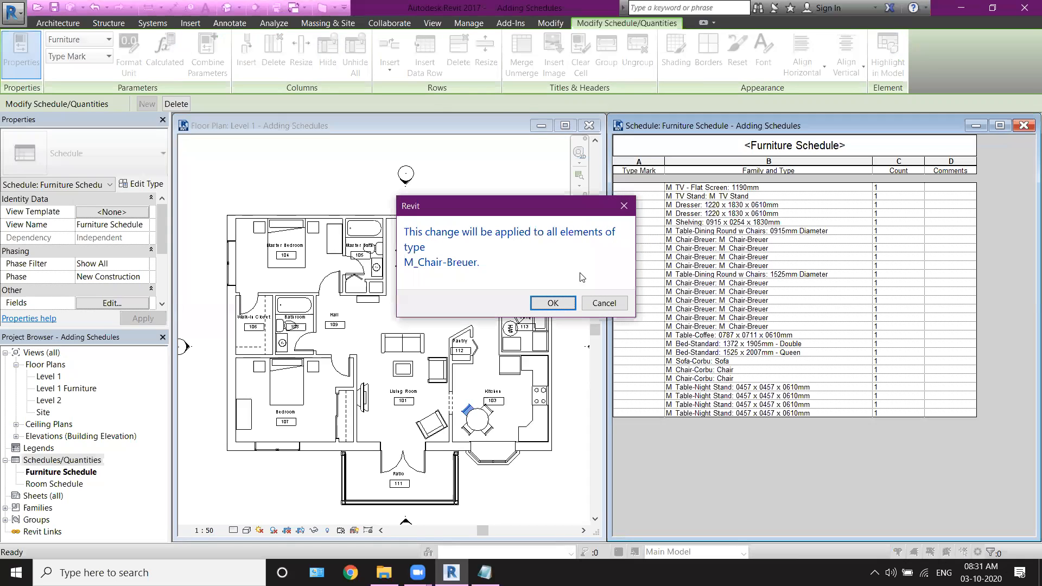
{"action": "left_click", "coordinate": [553, 304]}
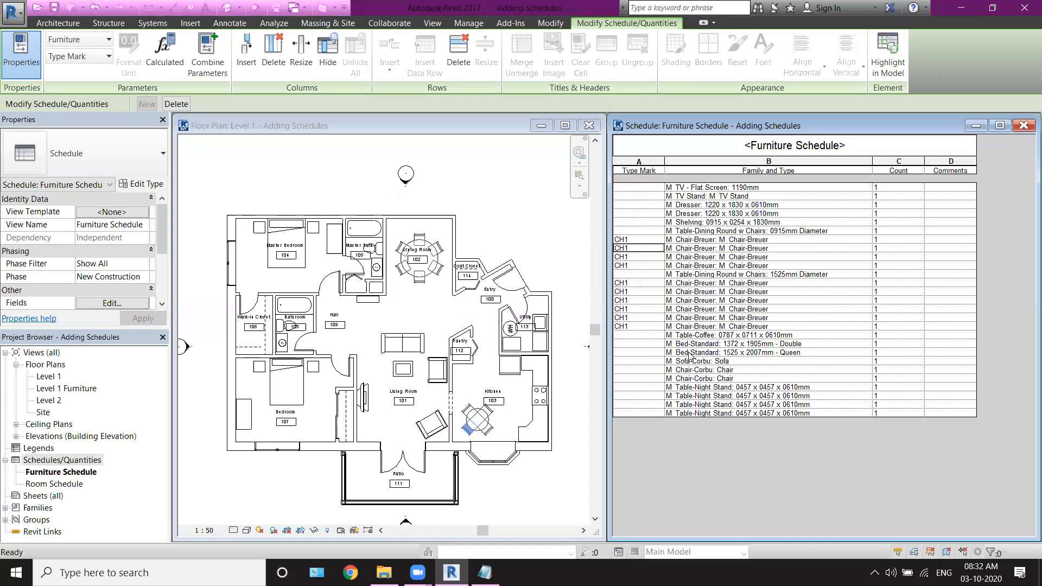
- Switch the Bedroom 107 bed to the 1525 x 2007mm - Queen type from the schedule, and return it to 1372 x 1905mm - Double
{"action": "left_click", "coordinate": [762, 345]}
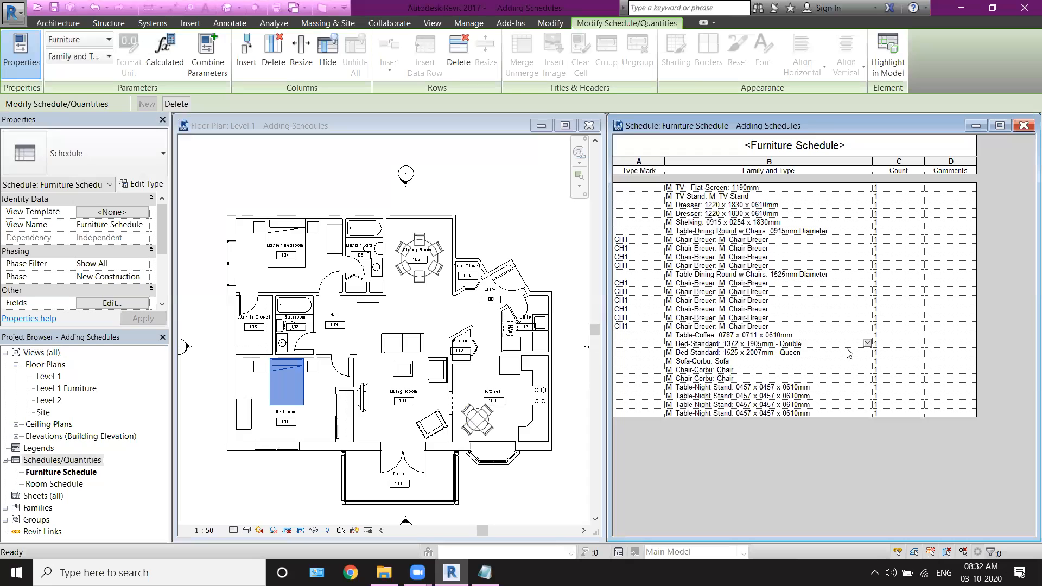
{"action": "left_click", "coordinate": [867, 345]}
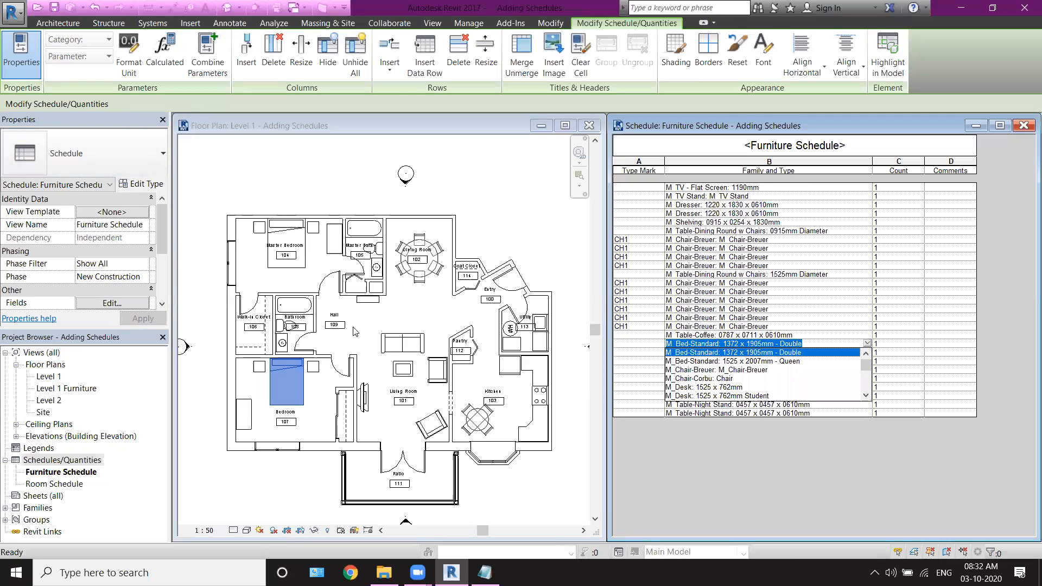
{"action": "left_click", "coordinate": [788, 362]}
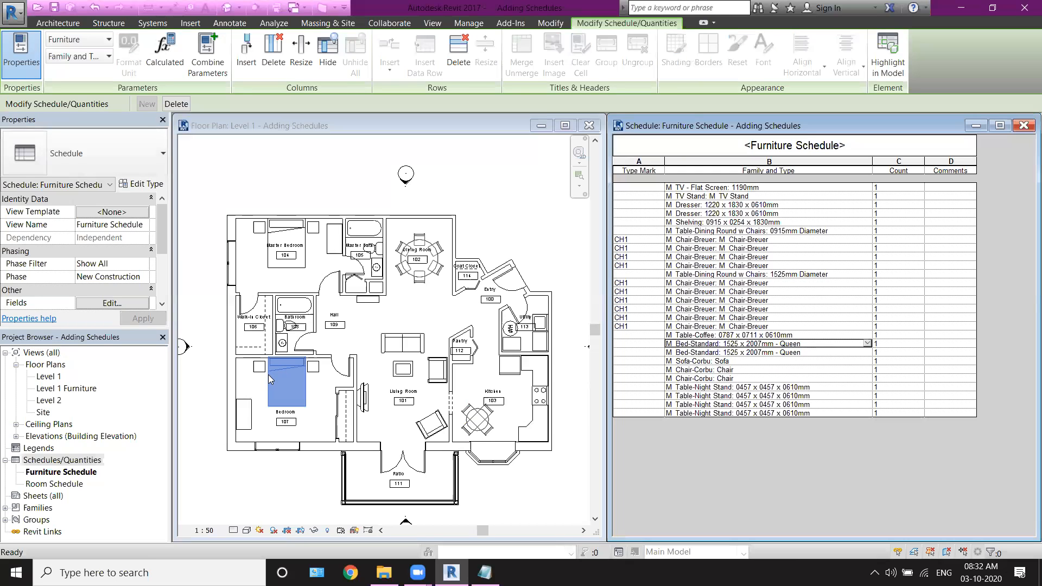
{"action": "left_click", "coordinate": [868, 344]}
{"action": "left_click", "coordinate": [791, 357]}
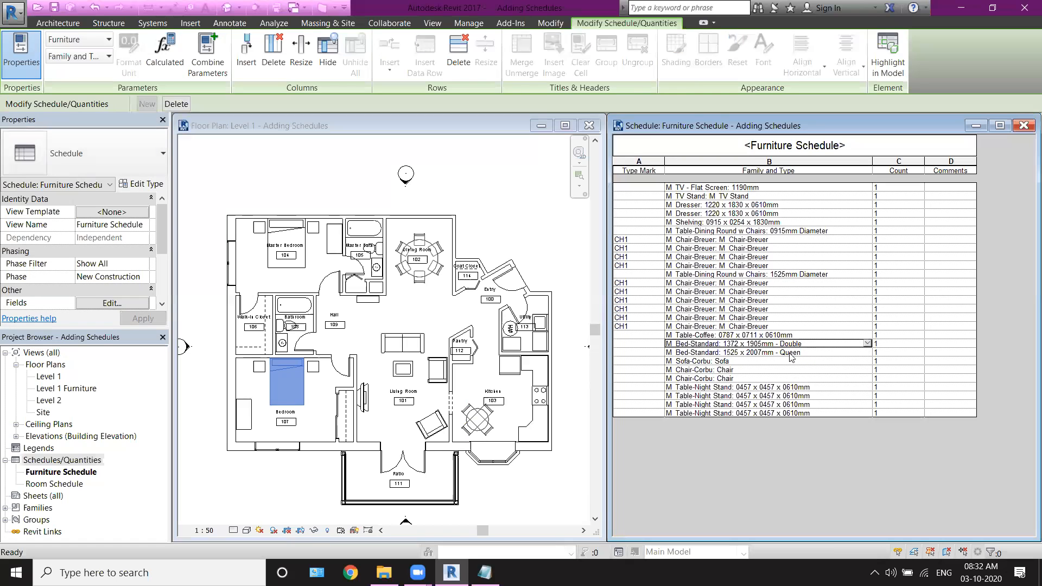
- Locate the four Table-Night Stand items from the schedule and view the type choices offered for the first one
{"action": "left_click", "coordinate": [761, 379]}
{"action": "left_click_drag", "start_coordinate": [657, 387], "coordinate": [658, 414]}
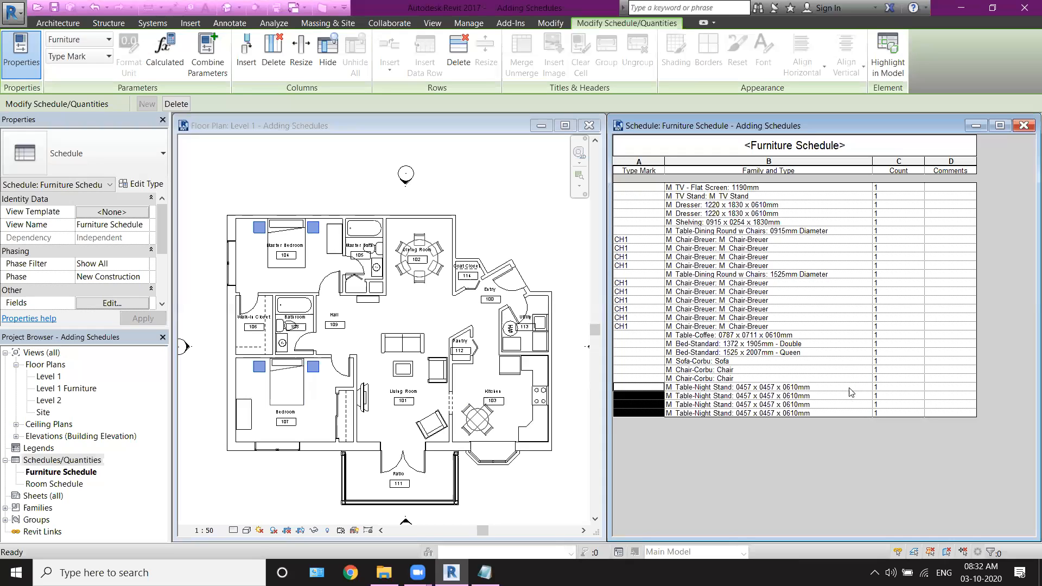
{"action": "left_click", "coordinate": [867, 387]}
{"action": "left_click", "coordinate": [867, 386]}
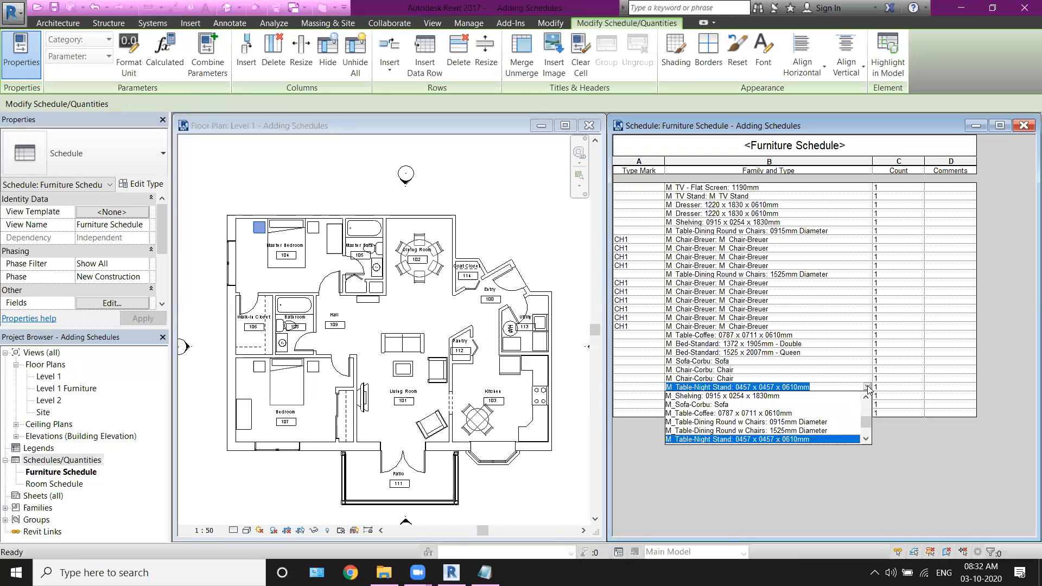
{"action": "left_click", "coordinate": [850, 384]}
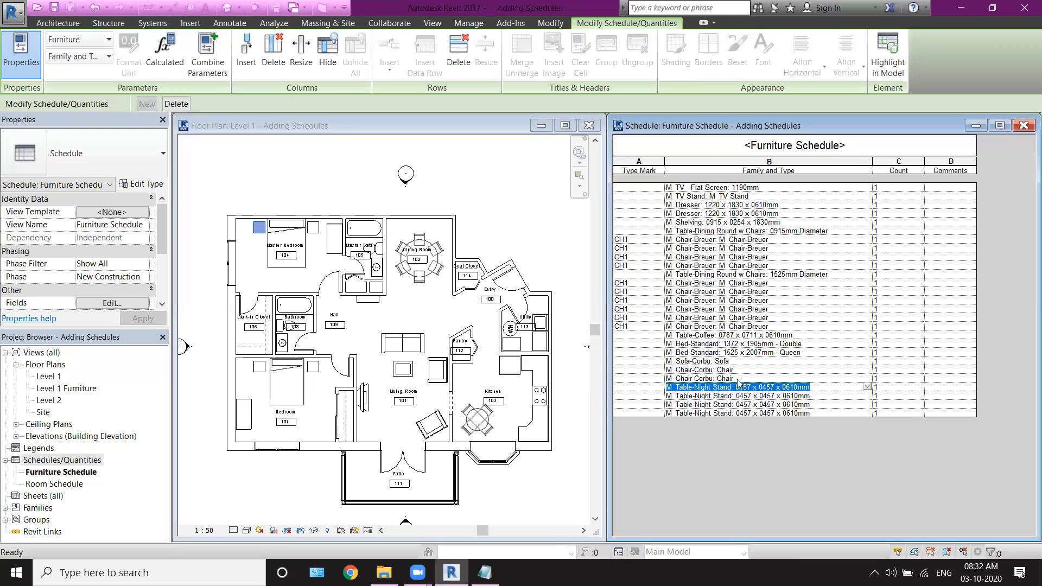
- Select all four Table-Night Stand rows and change the night stands to the 0550 x 0550 x 0610mm type through the floor plan
{"action": "left_click", "coordinate": [654, 397]}
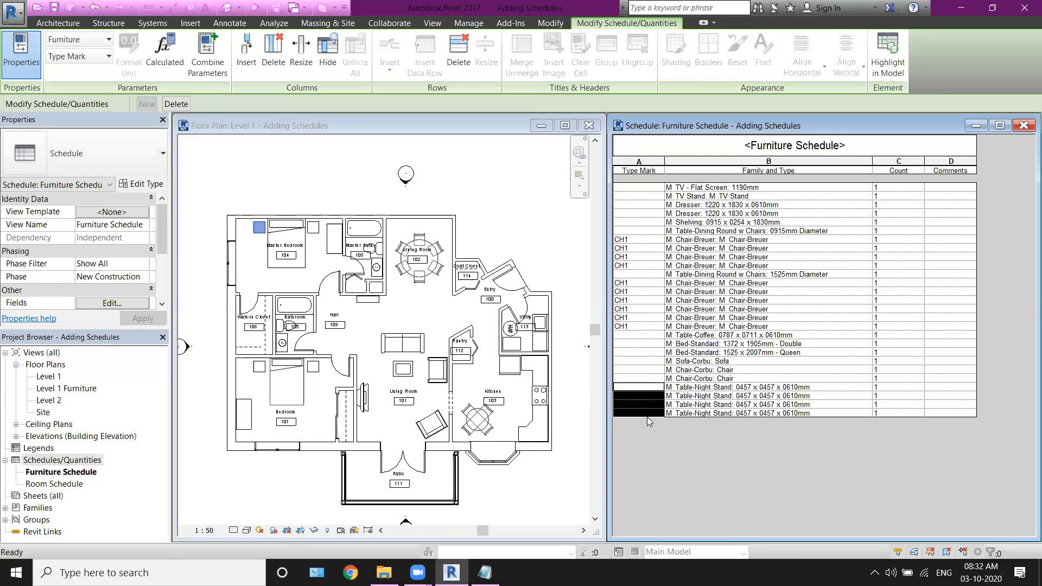
{"action": "left_click", "coordinate": [241, 125]}
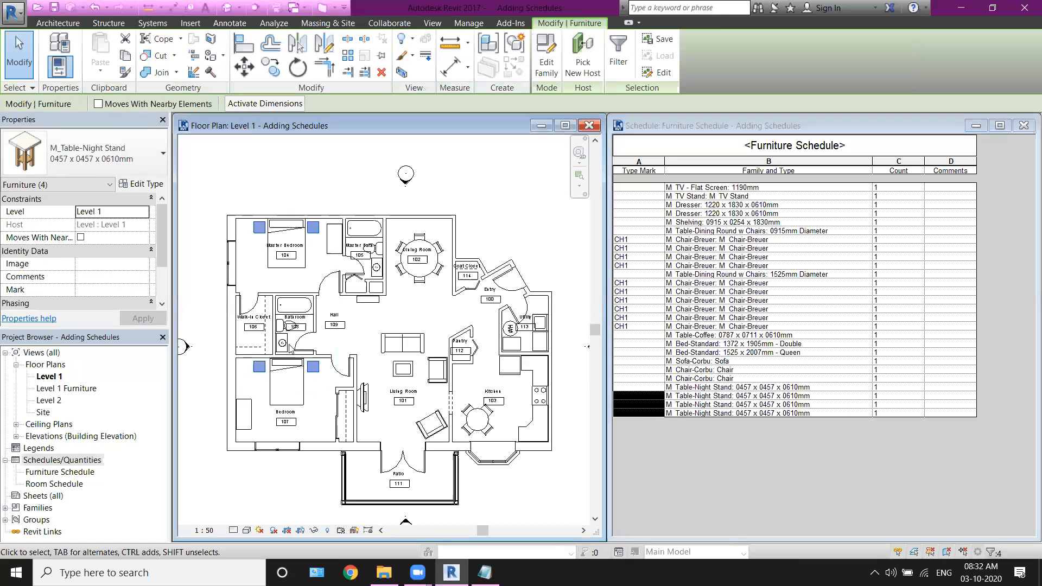
{"action": "left_click", "coordinate": [74, 163]}
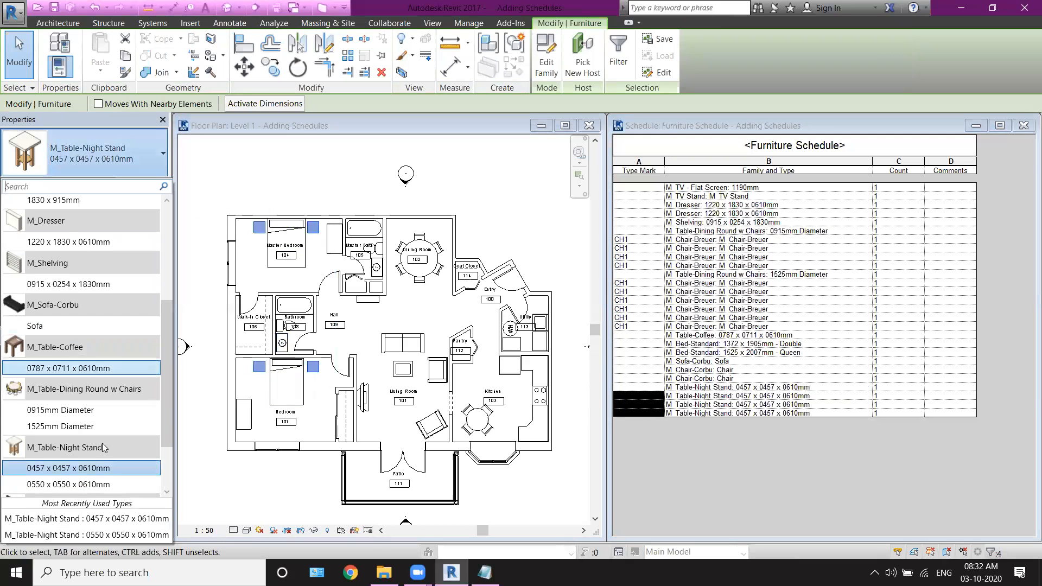
{"action": "left_click", "coordinate": [90, 484]}
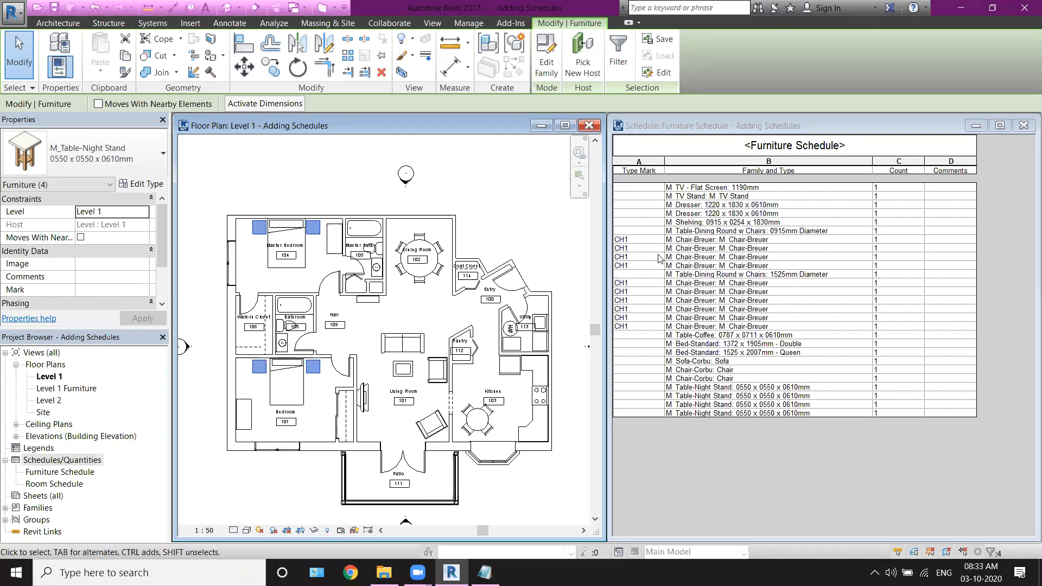
- Return to the Level 1 floor plan and select the Sofa-Corbu in the Living Room
{"action": "left_click", "coordinate": [634, 188]}
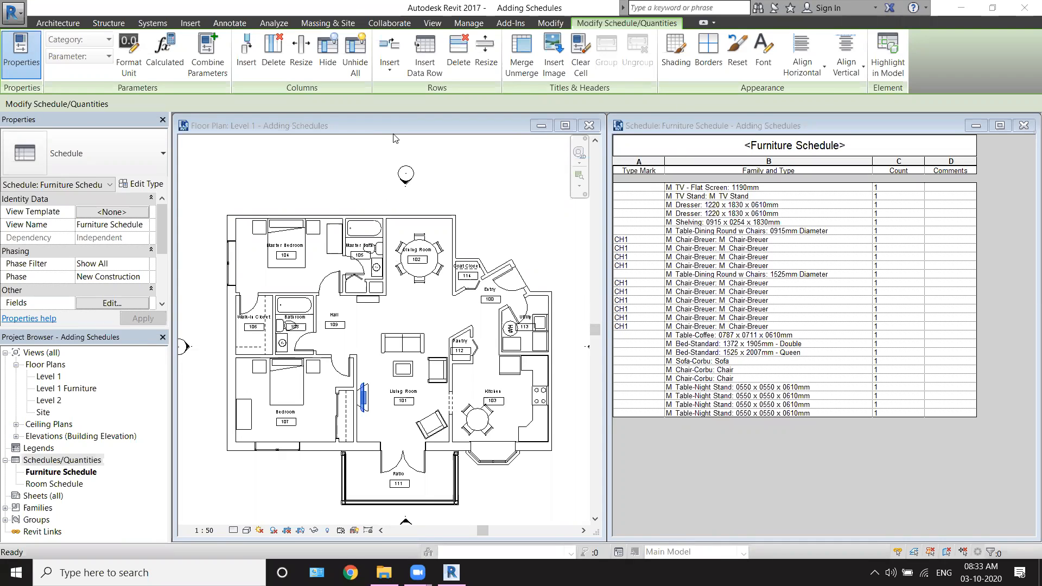
{"action": "left_click", "coordinate": [394, 138]}
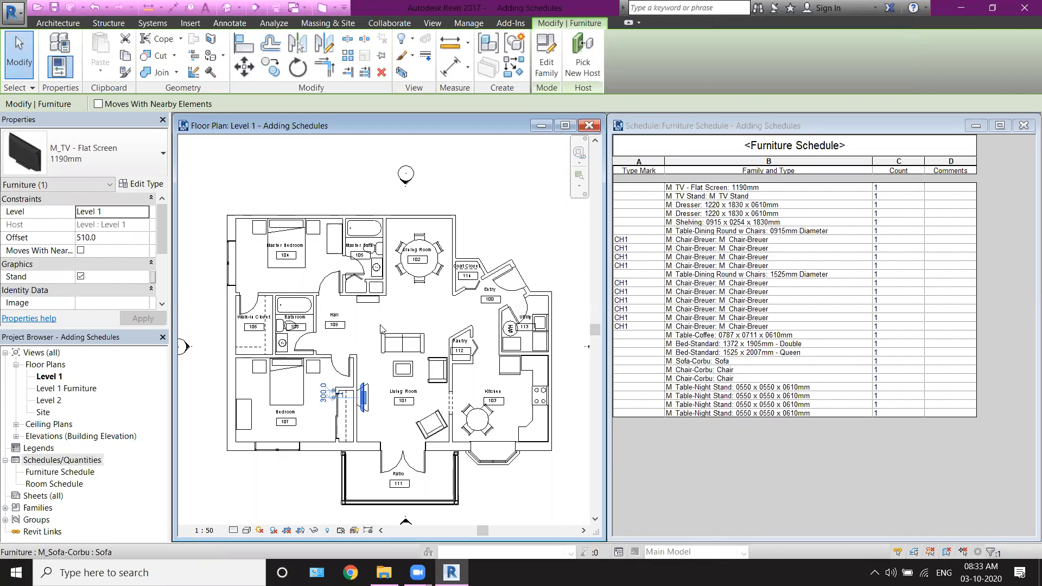
{"action": "left_click", "coordinate": [396, 336]}
{"action": "left_click", "coordinate": [407, 311]}
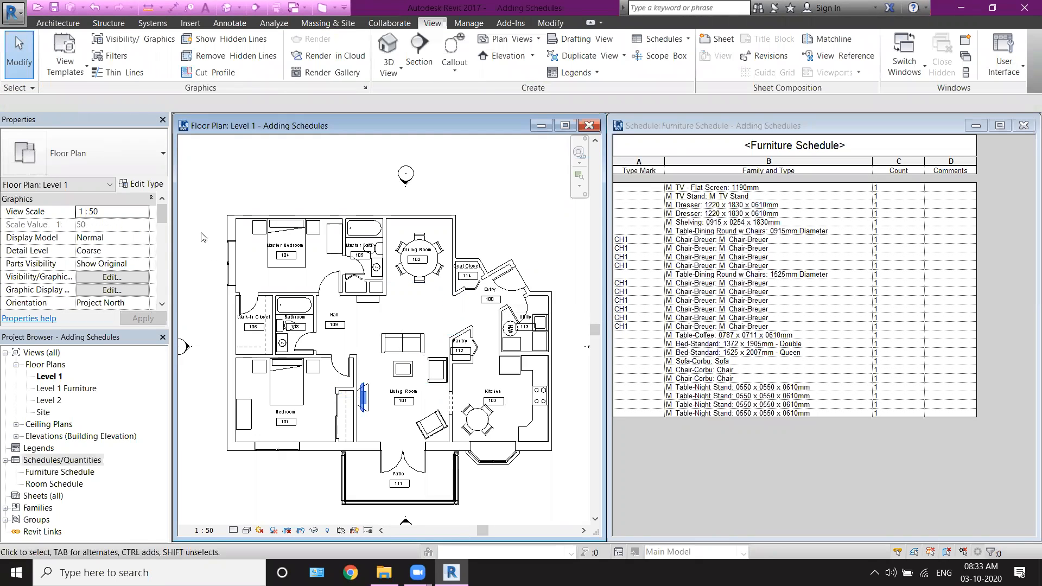
{"action": "left_click", "coordinate": [417, 339]}
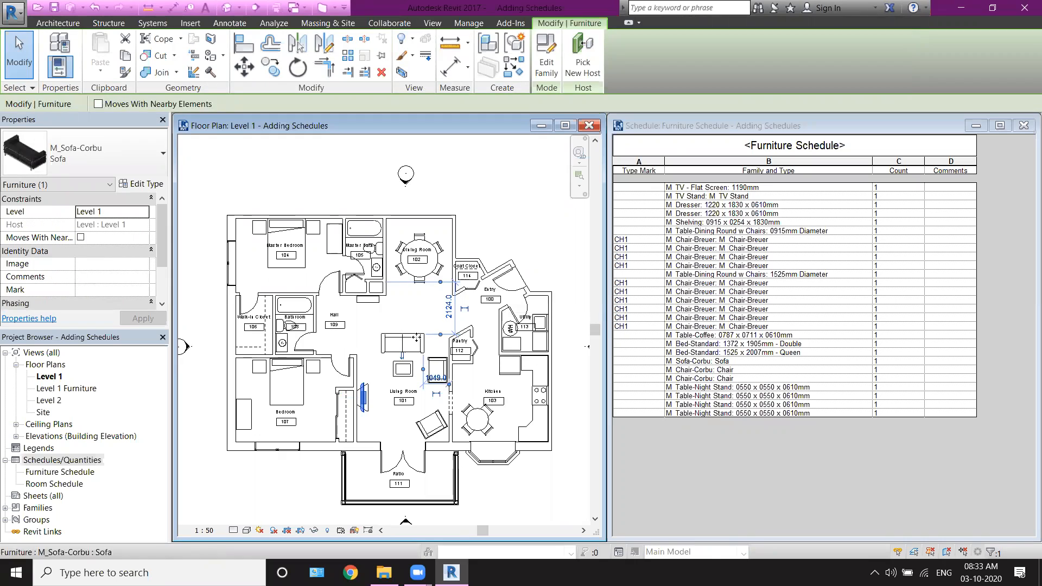
{"action": "left_click", "coordinate": [408, 316]}
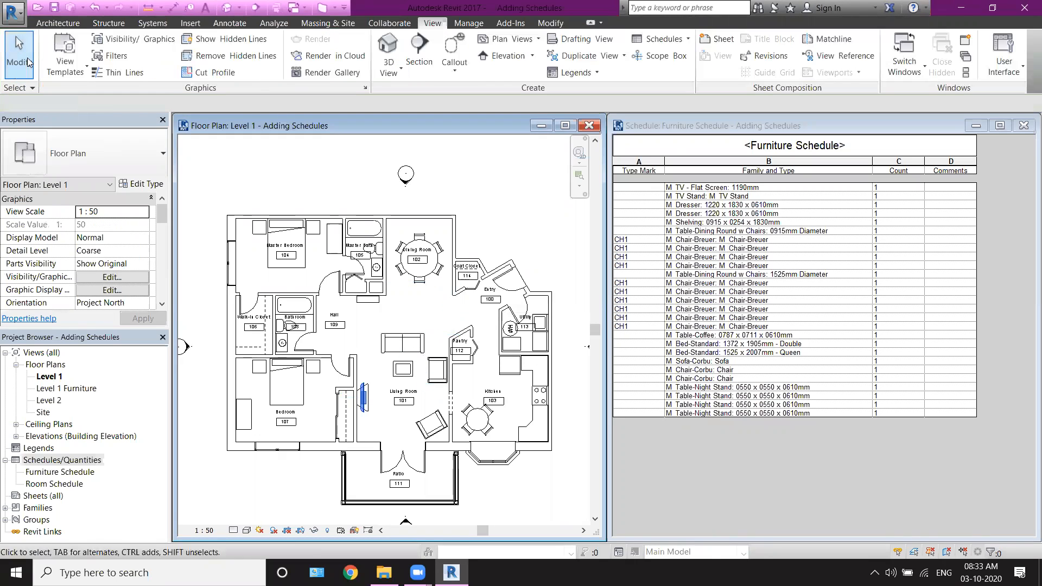
{"action": "scroll", "coordinate": [402, 347], "scroll_direction": "up", "scroll_amount": 3}
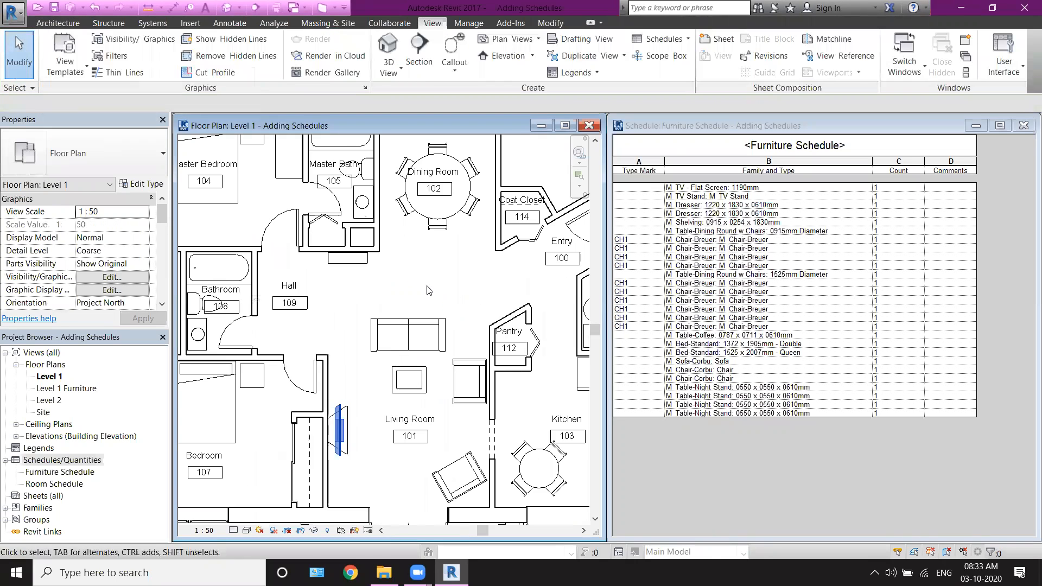
{"action": "left_click", "coordinate": [407, 326]}
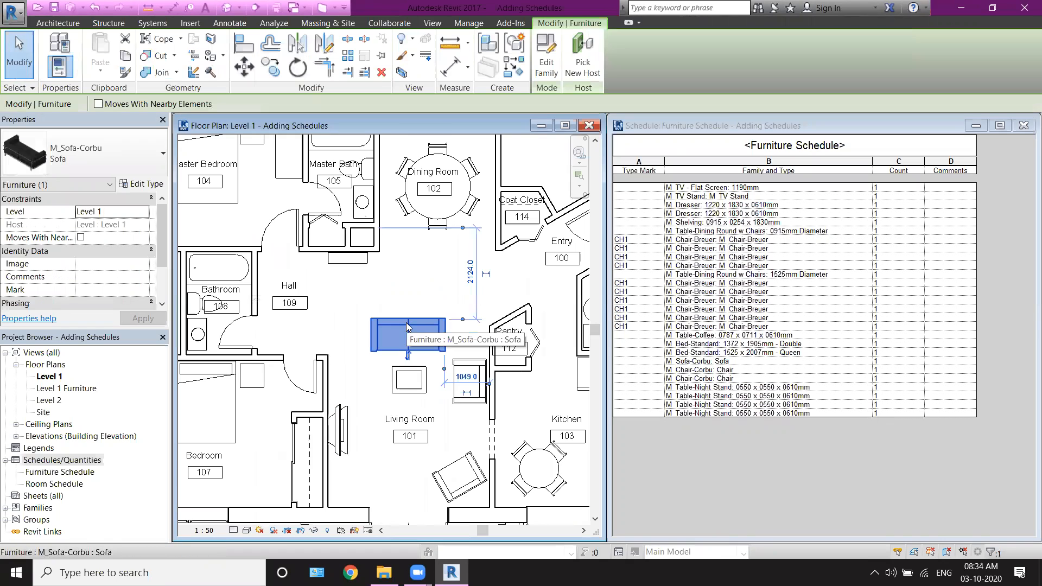
- Set the Cost of the M_Sofa-Corbu Sofa type to 5000 in its type properties
{"action": "left_click", "coordinate": [140, 186]}
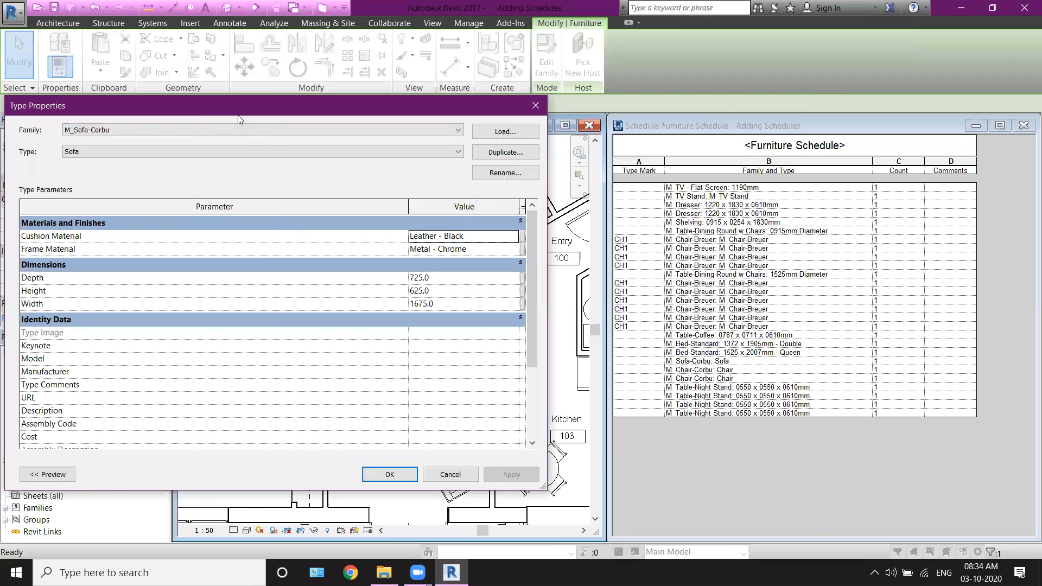
{"action": "left_click_drag", "start_coordinate": [239, 111], "coordinate": [489, 75]}
{"action": "left_click", "coordinate": [666, 402]}
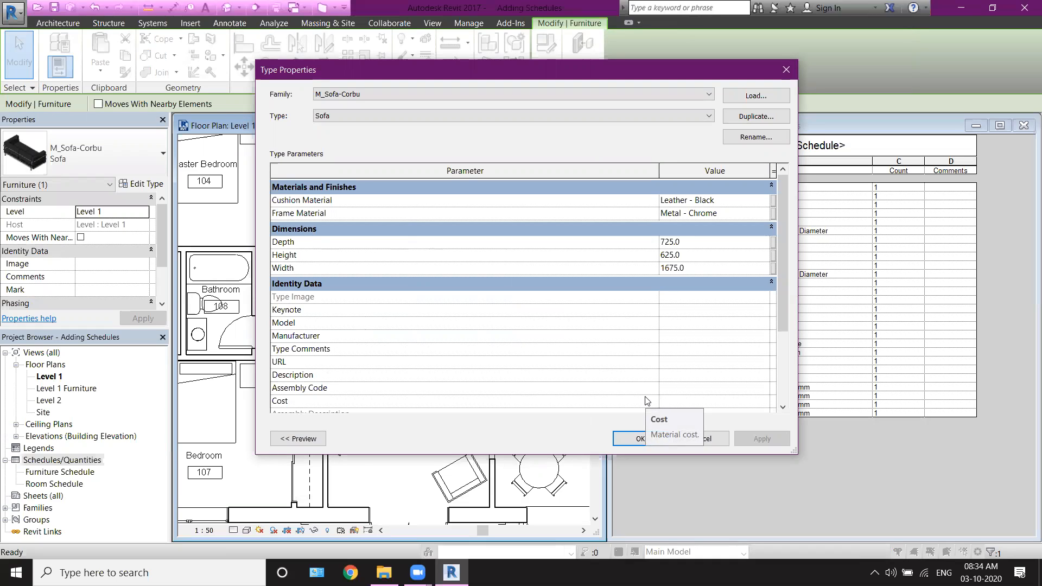
{"action": "type", "text": "5000"}
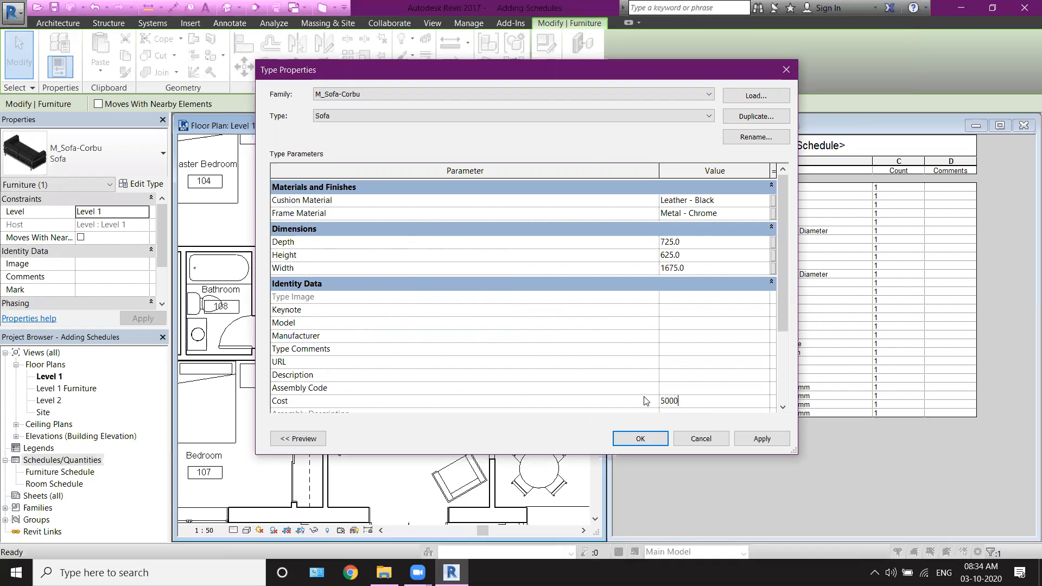
{"action": "left_click", "coordinate": [742, 439]}
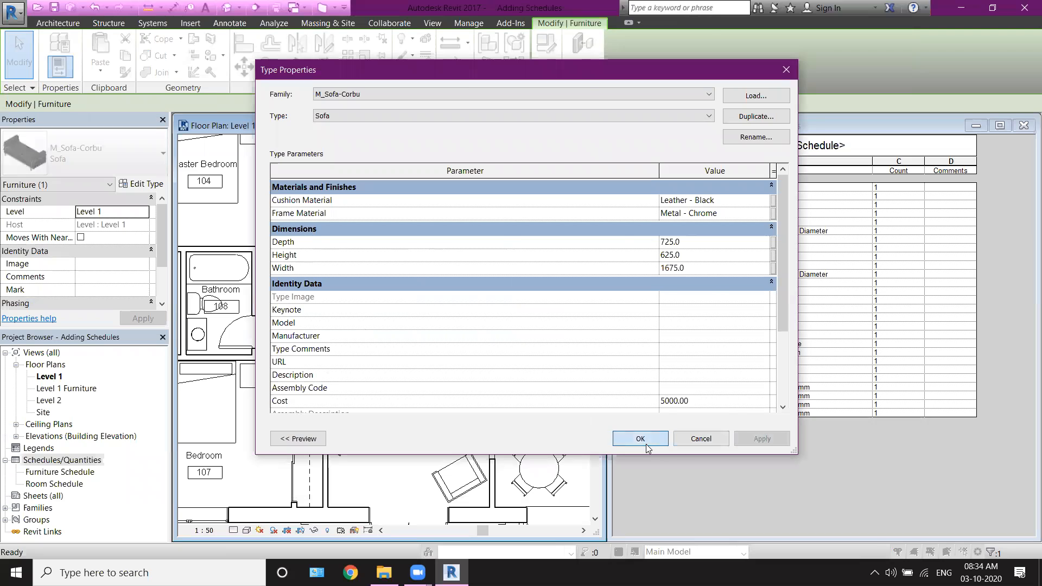
{"action": "left_click", "coordinate": [641, 439]}
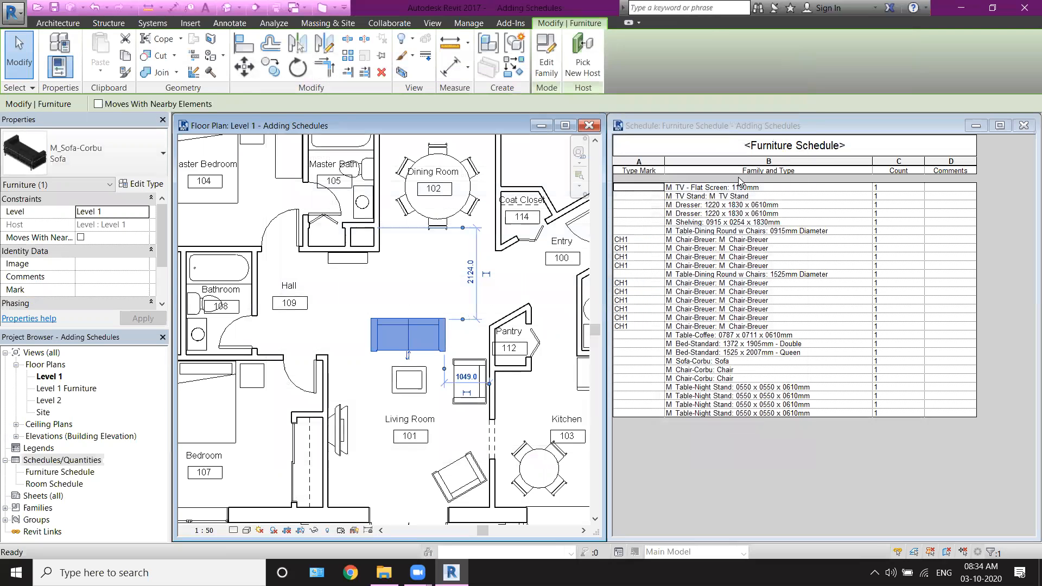
- Add the Cost field to the furniture schedule, place it before Comments, and select the sofa's cost entry
{"action": "left_click", "coordinate": [754, 129]}
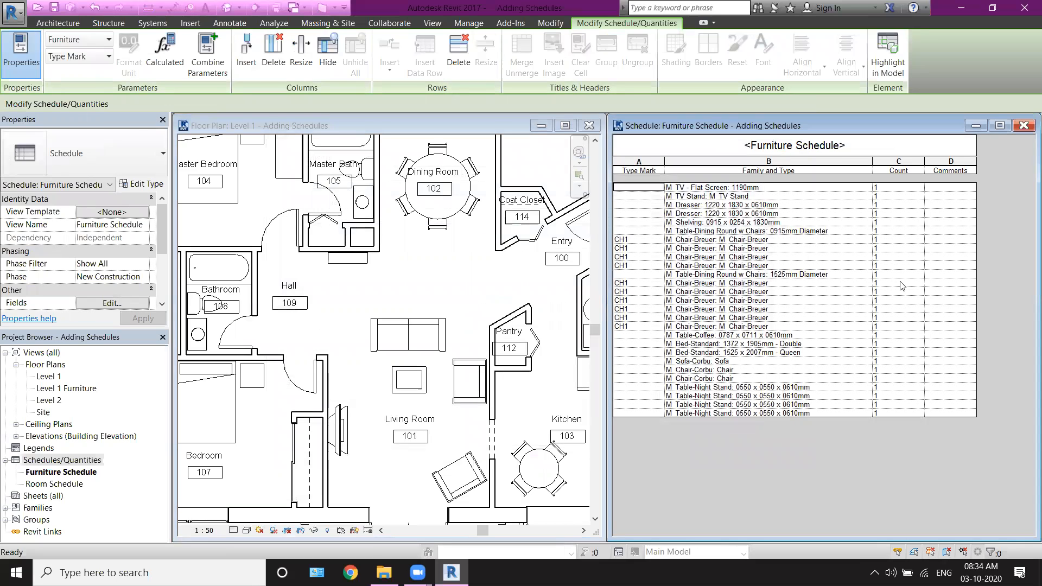
{"action": "left_click_drag", "start_coordinate": [163, 239], "coordinate": [157, 268]}
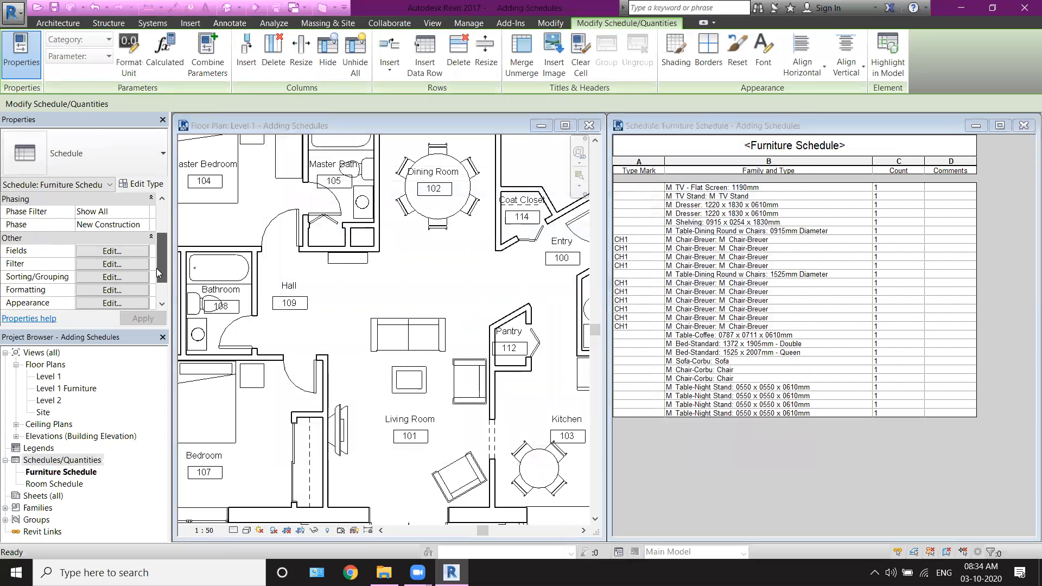
{"action": "left_click", "coordinate": [114, 253]}
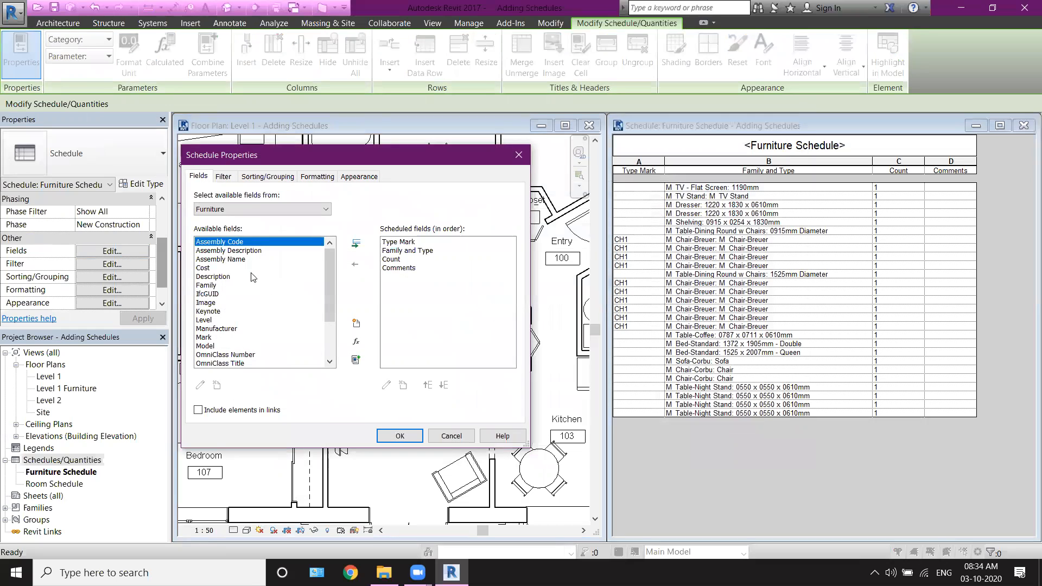
{"action": "left_click", "coordinate": [220, 269]}
{"action": "double_click", "coordinate": [219, 269]}
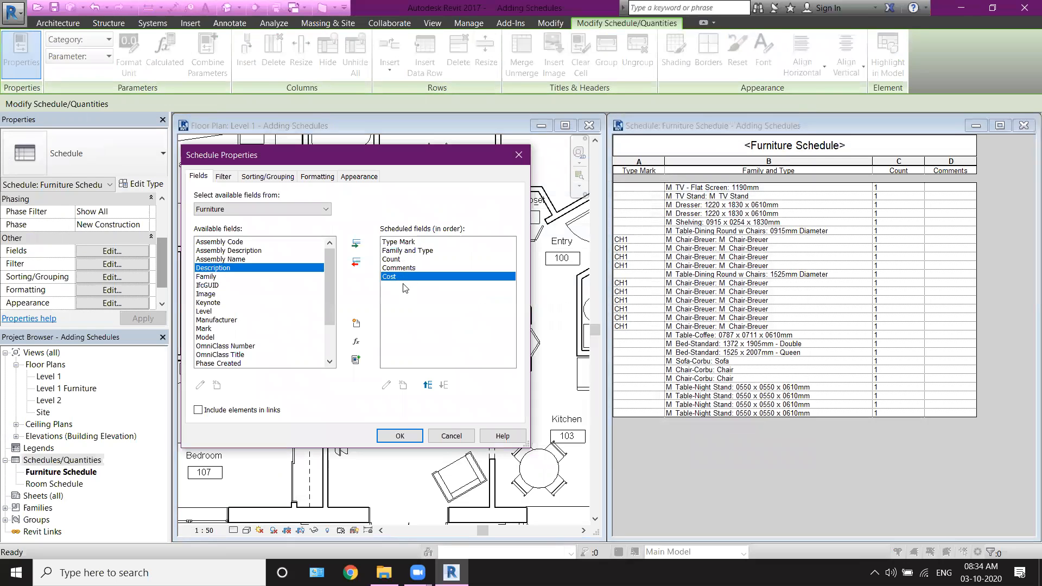
{"action": "left_click", "coordinate": [428, 385]}
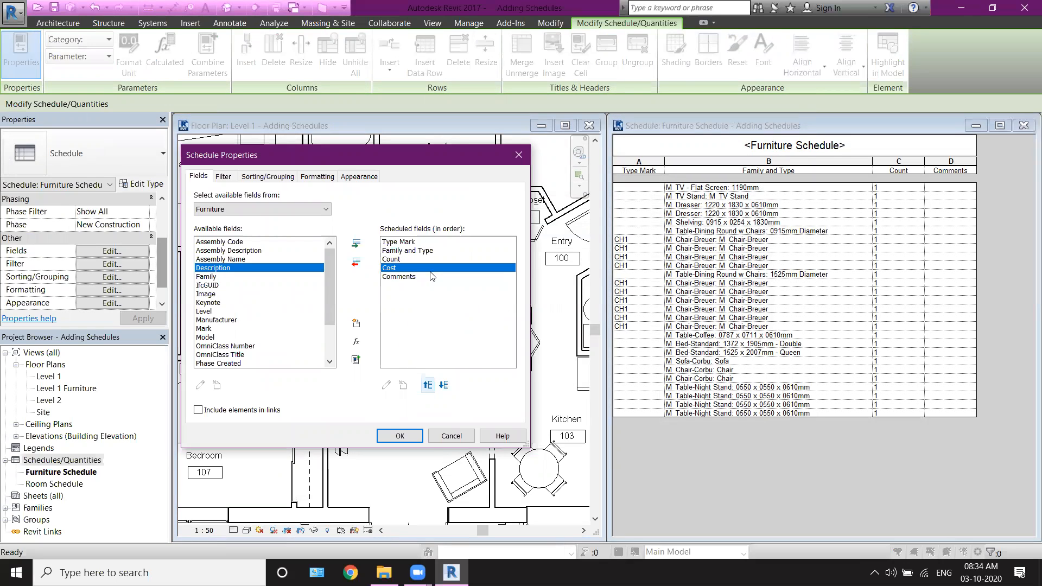
{"action": "left_click", "coordinate": [400, 435]}
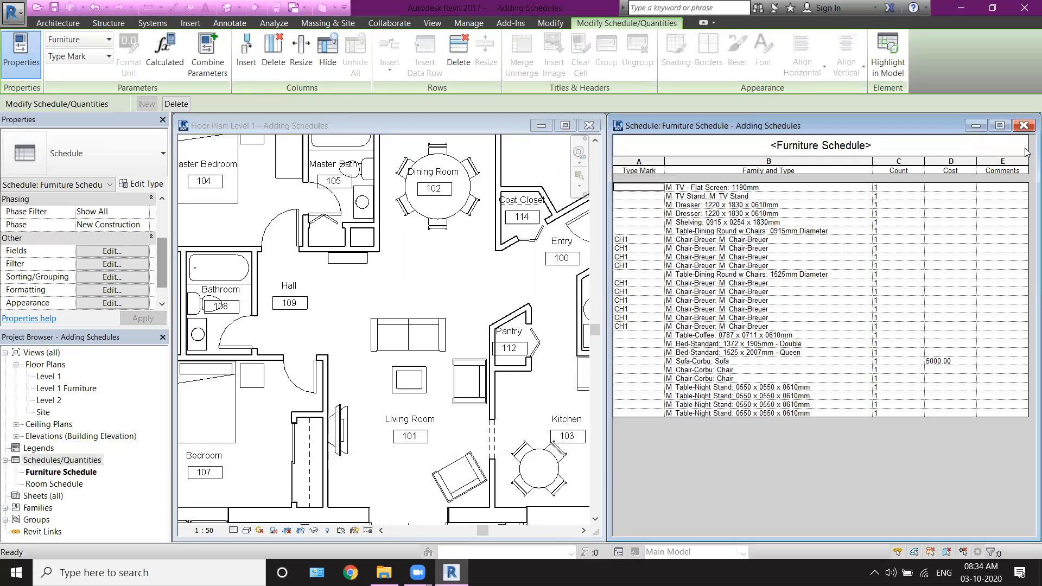
{"action": "left_click", "coordinate": [951, 363]}
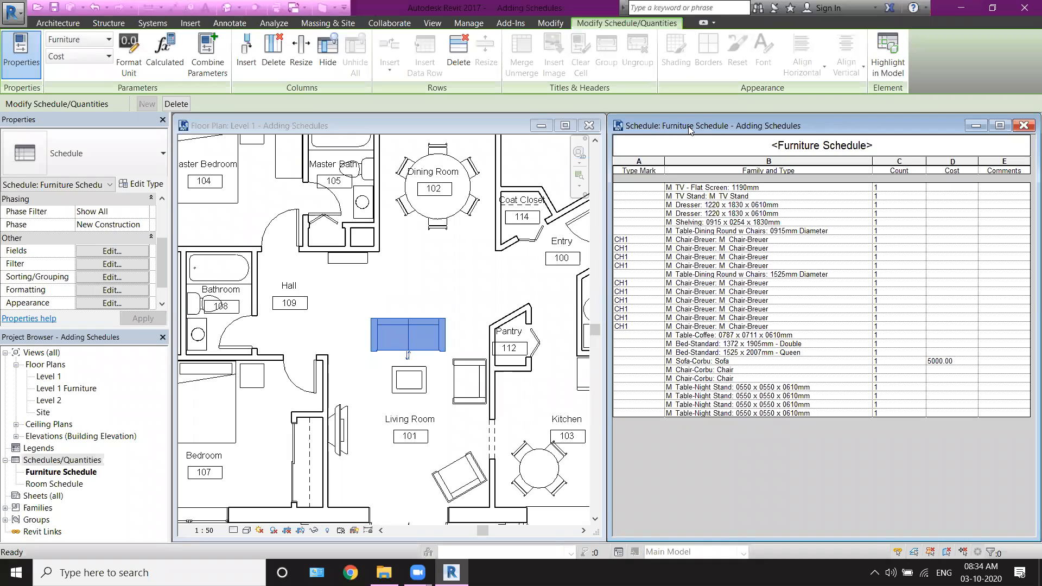
- Sort the furniture schedule by Type Mark in ascending order
{"action": "left_click", "coordinate": [113, 277]}
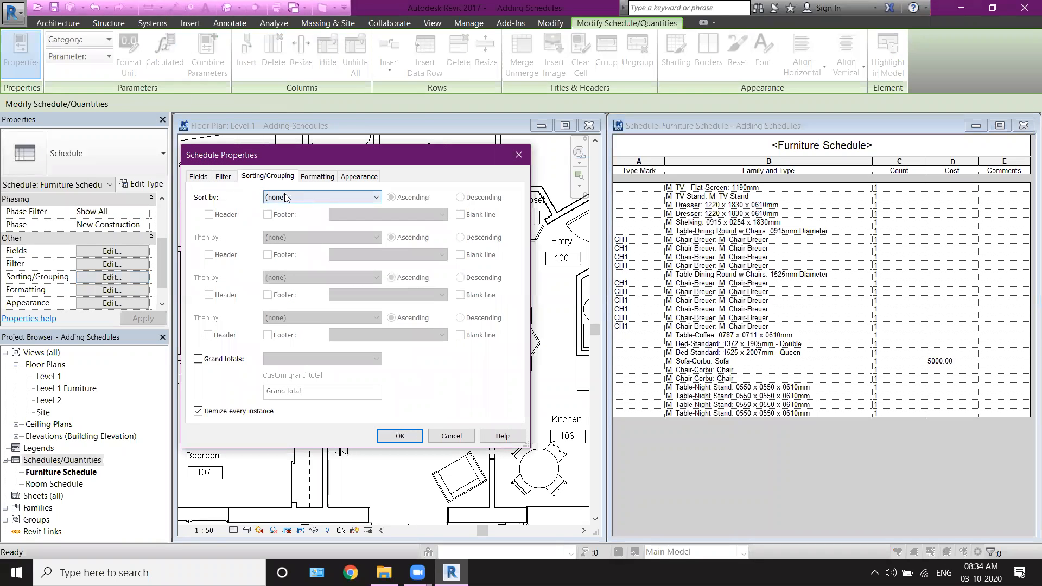
{"action": "left_click", "coordinate": [291, 201]}
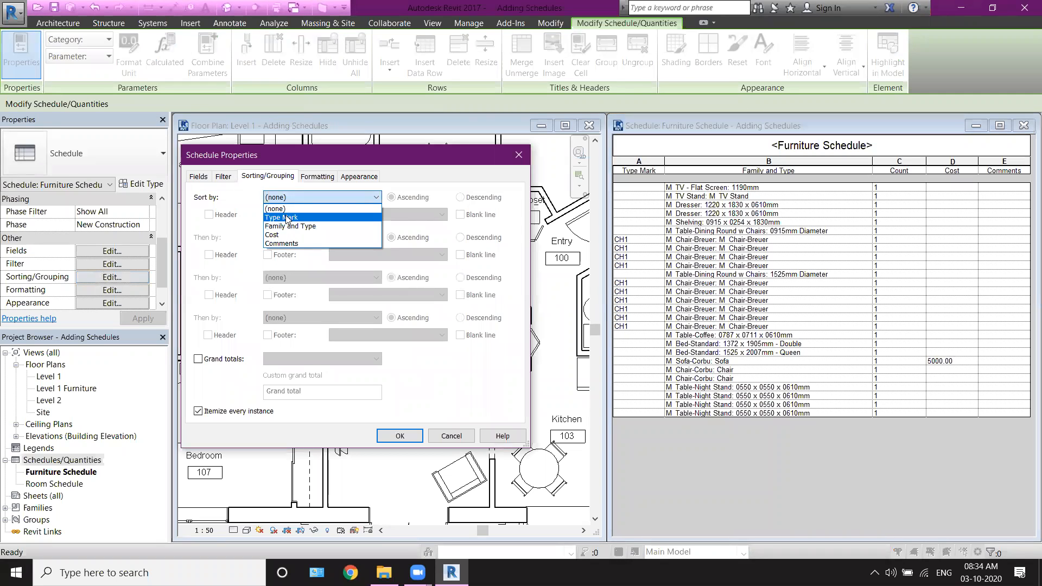
{"action": "left_click", "coordinate": [287, 218]}
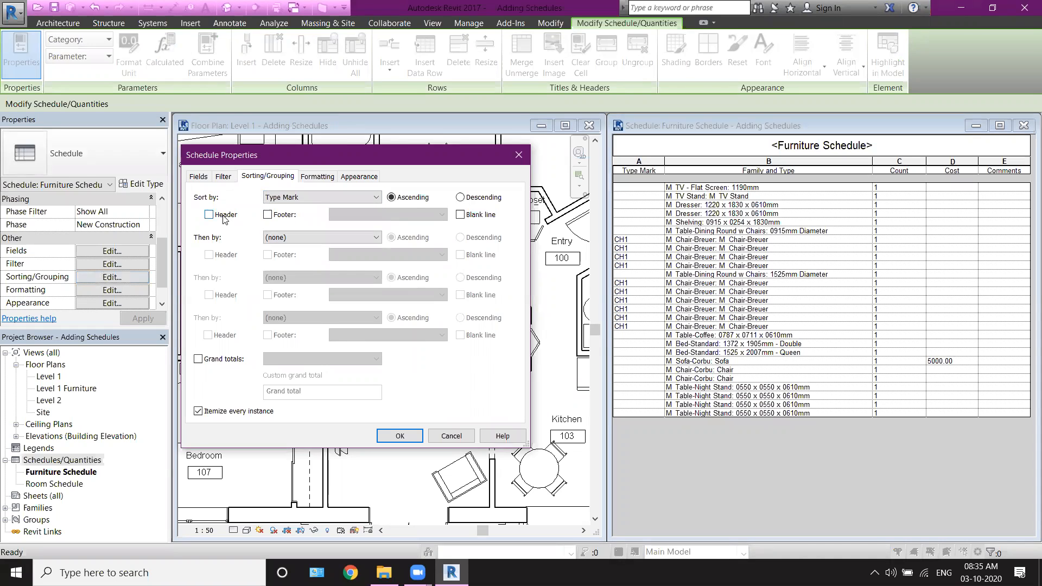
{"action": "left_click", "coordinate": [400, 437]}
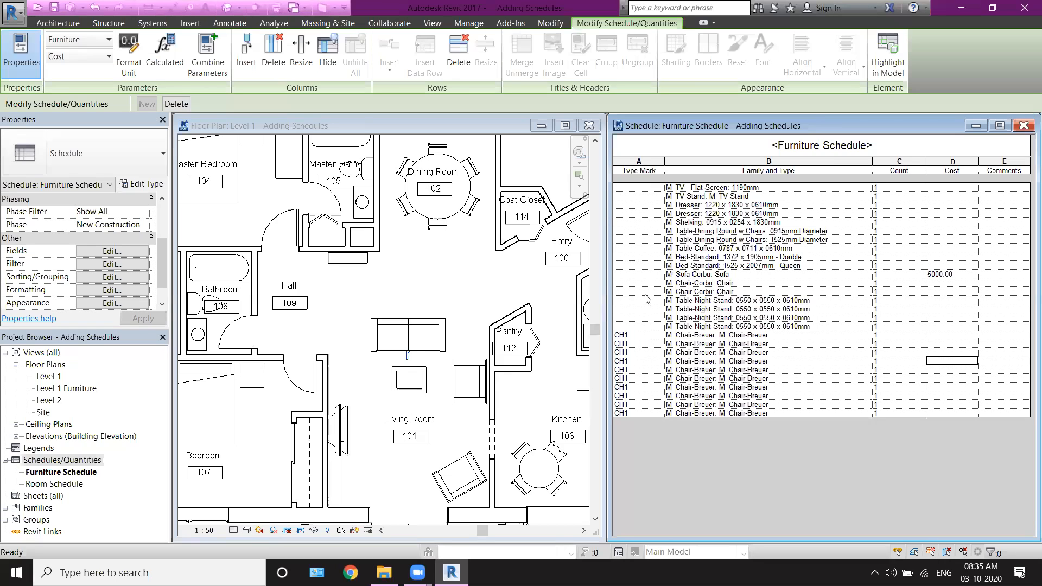
- Add a header to the Type Mark grouping and select the M_Chair-Breuer entries under CH1
{"action": "left_click", "coordinate": [101, 278]}
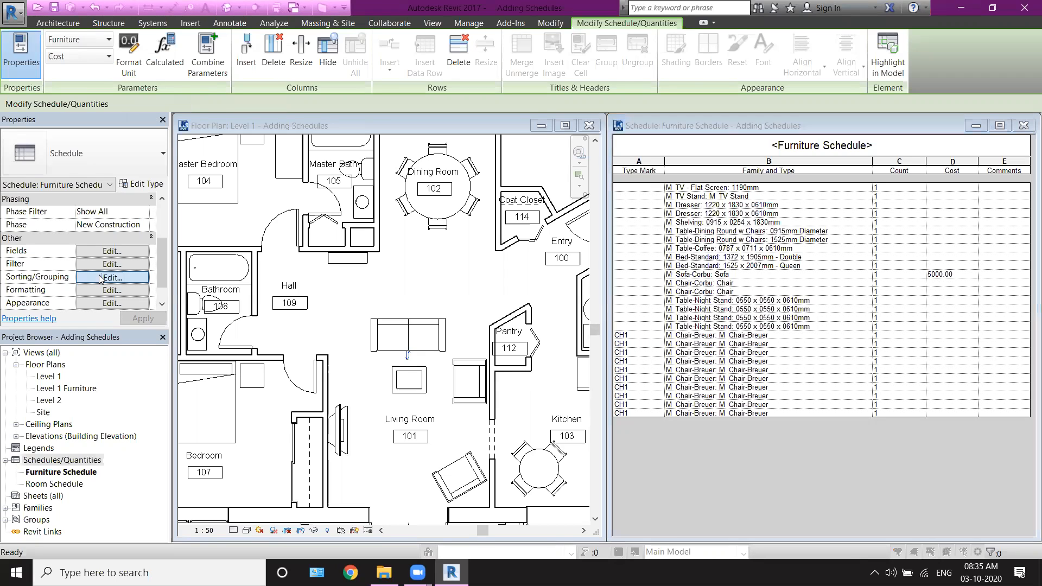
{"action": "left_click", "coordinate": [228, 217]}
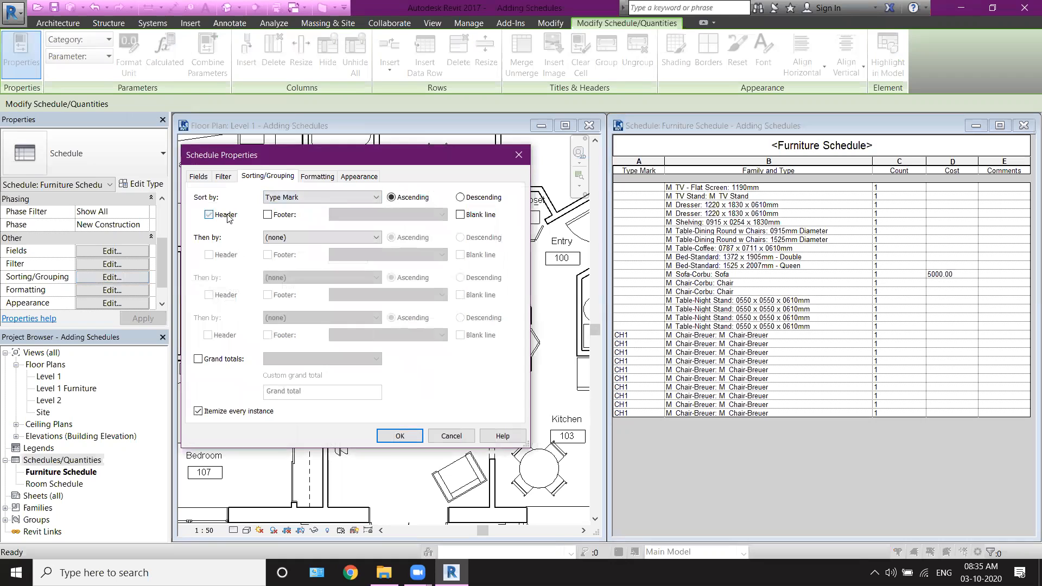
{"action": "left_click", "coordinate": [400, 436]}
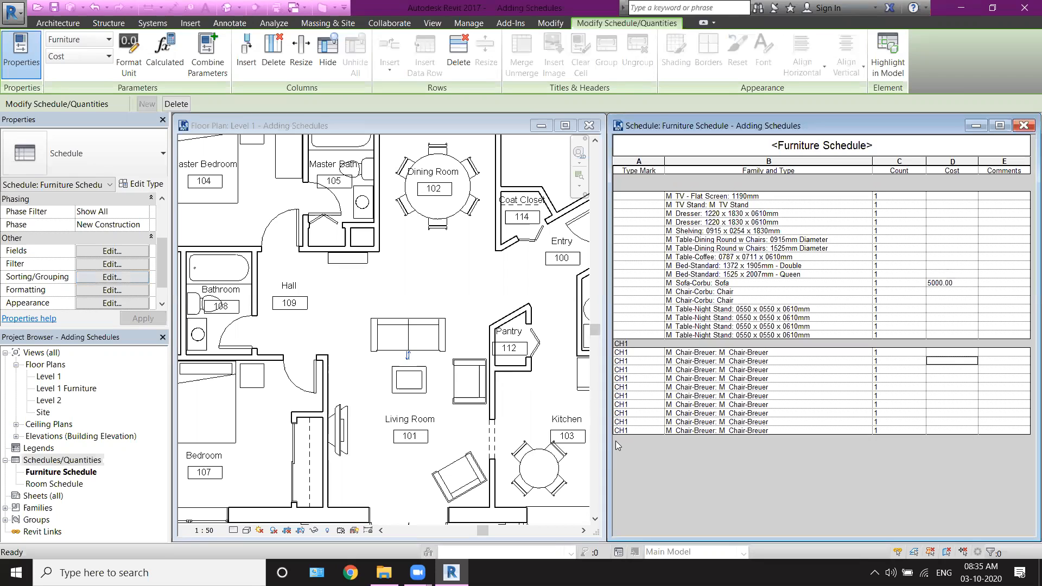
{"action": "left_click_drag", "start_coordinate": [882, 354], "coordinate": [881, 432]}
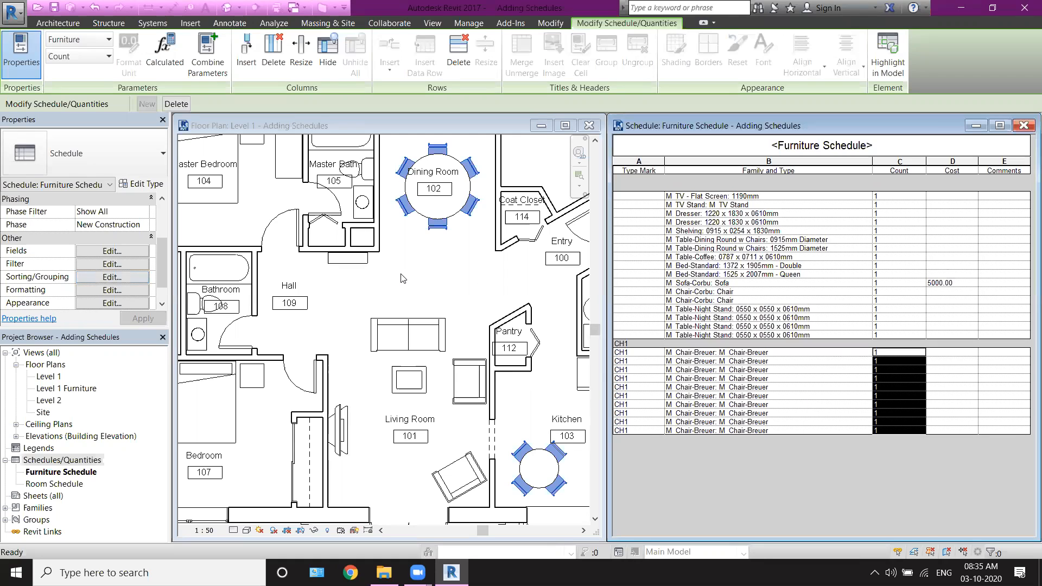
{"action": "left_click", "coordinate": [696, 354]}
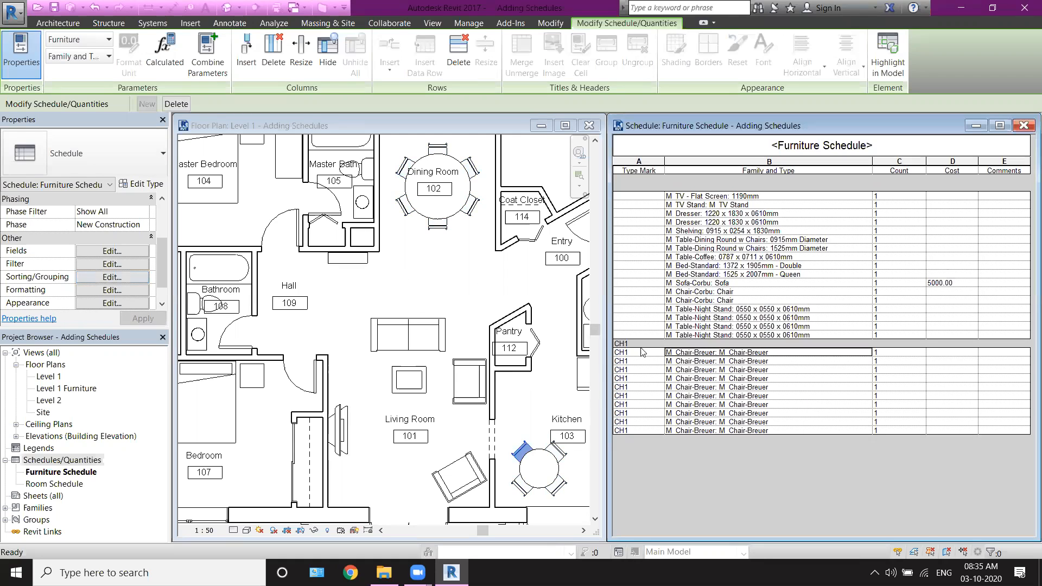
- Turn off Itemize every instance for the schedule and select the combined M_Chair-Breuer count
{"action": "left_click", "coordinate": [112, 277]}
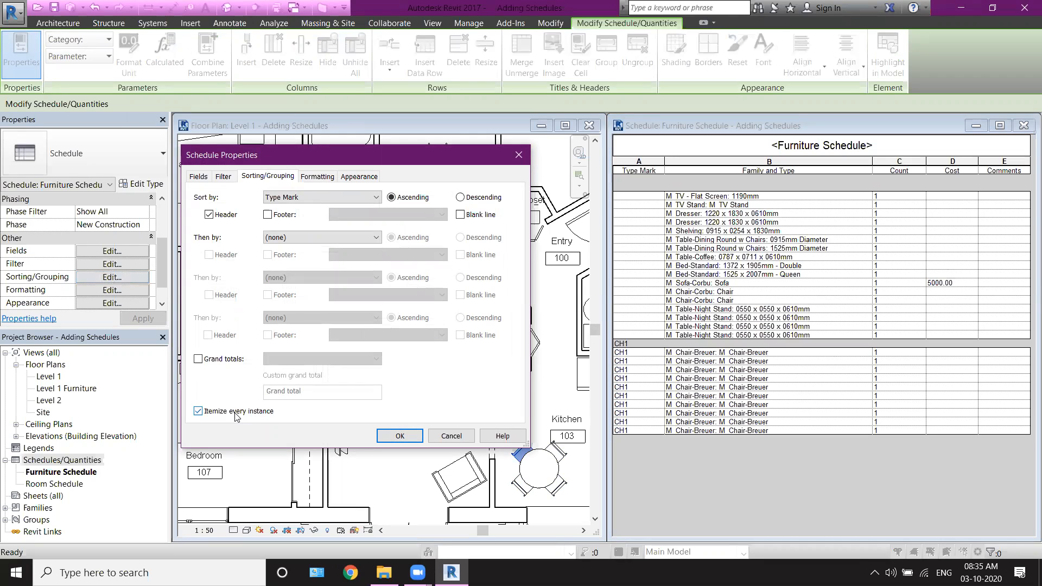
{"action": "left_click", "coordinate": [198, 411]}
{"action": "left_click", "coordinate": [399, 435]}
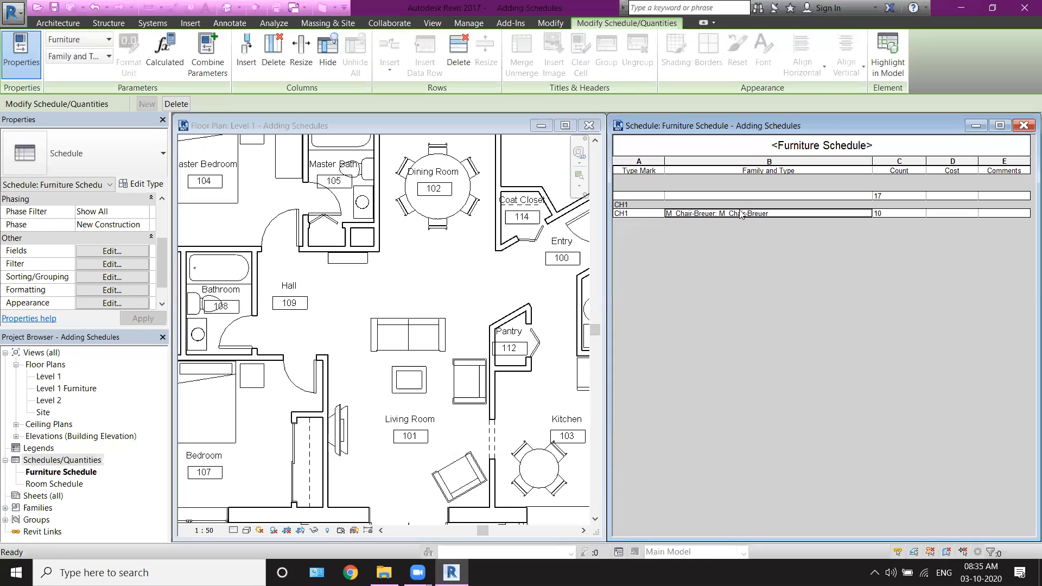
{"action": "left_click", "coordinate": [893, 214]}
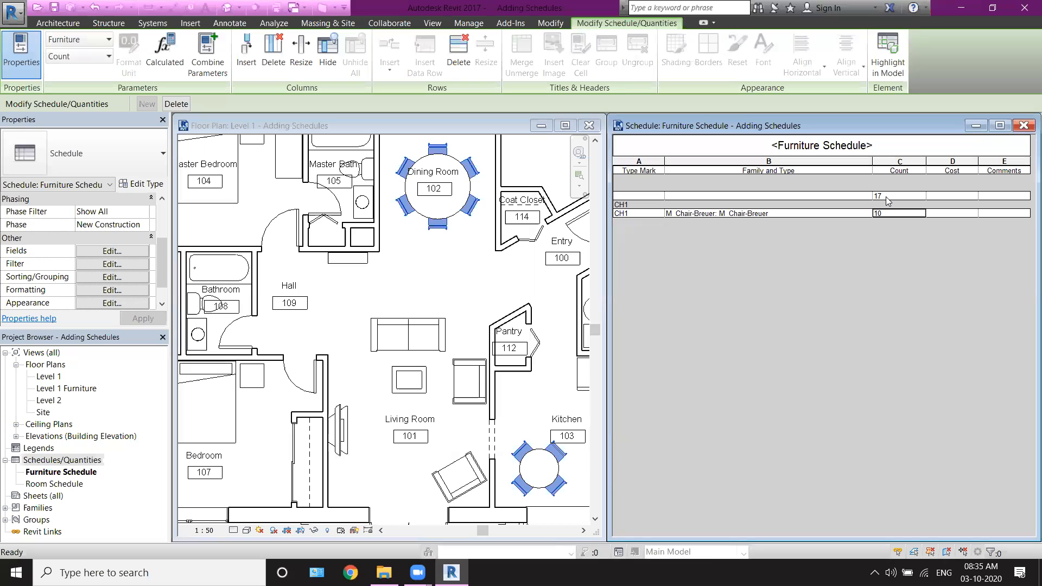
- Hide the Type Mark field through the schedule's formatting settings
{"action": "left_click", "coordinate": [130, 290]}
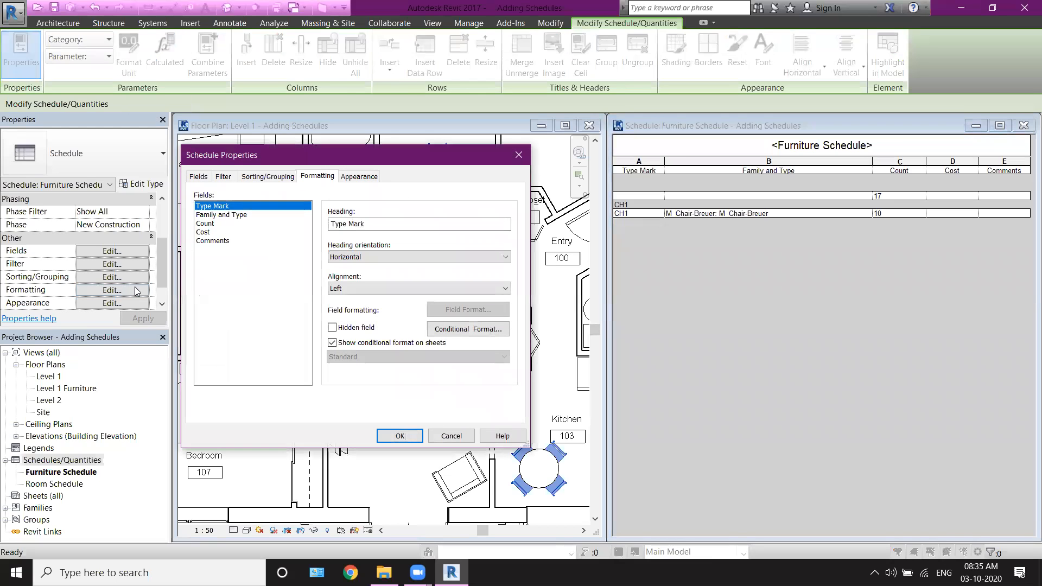
{"action": "left_click", "coordinate": [452, 437]}
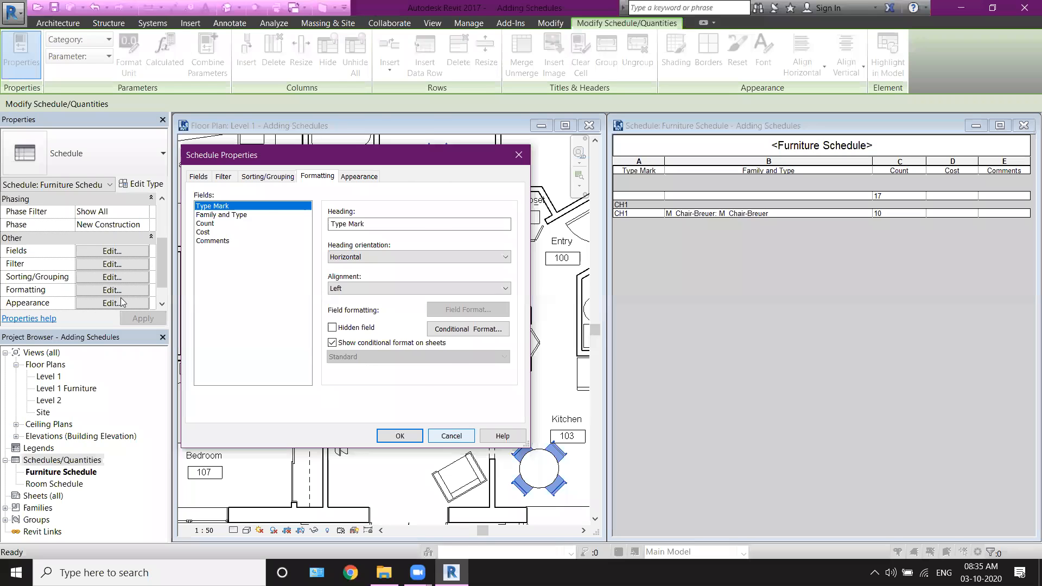
{"action": "left_click", "coordinate": [104, 295]}
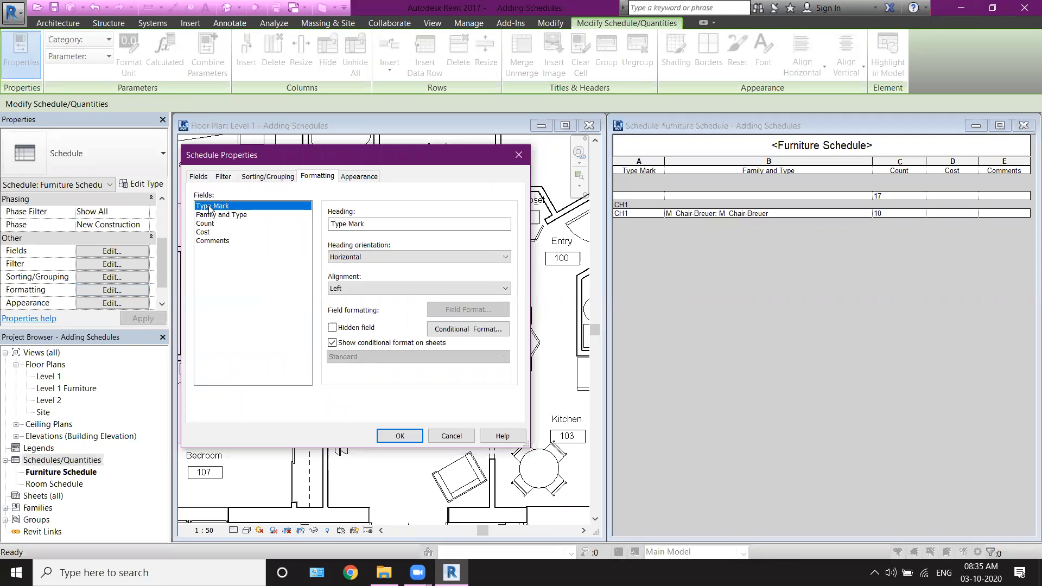
{"action": "left_click", "coordinate": [208, 241]}
{"action": "left_click", "coordinate": [205, 211]}
{"action": "left_click", "coordinate": [399, 435]}
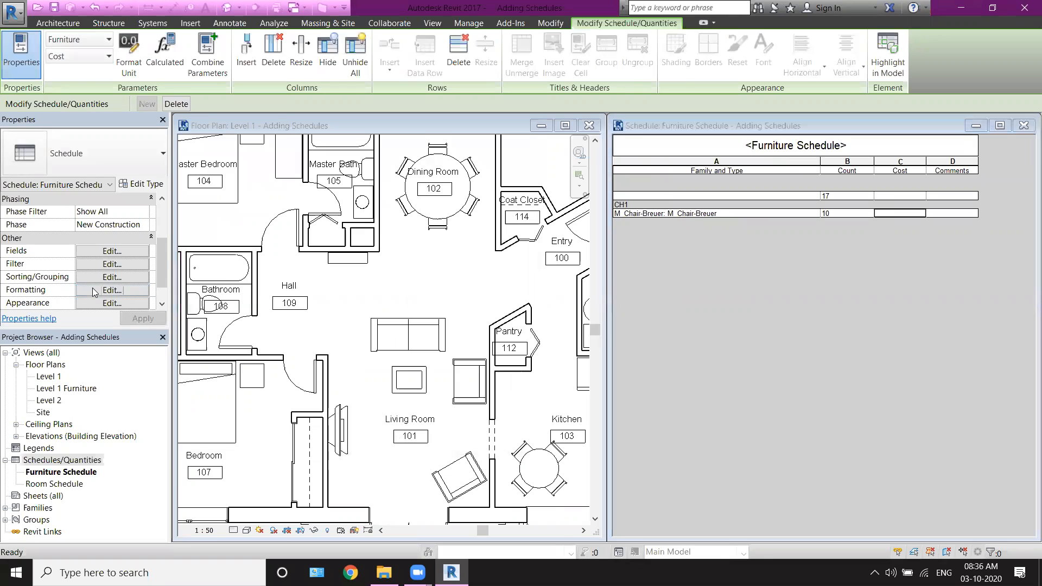
- Unhide the Type Mark field in the schedule formatting, then select its column and the M_Chair-Breuer row
{"action": "left_click", "coordinate": [112, 290]}
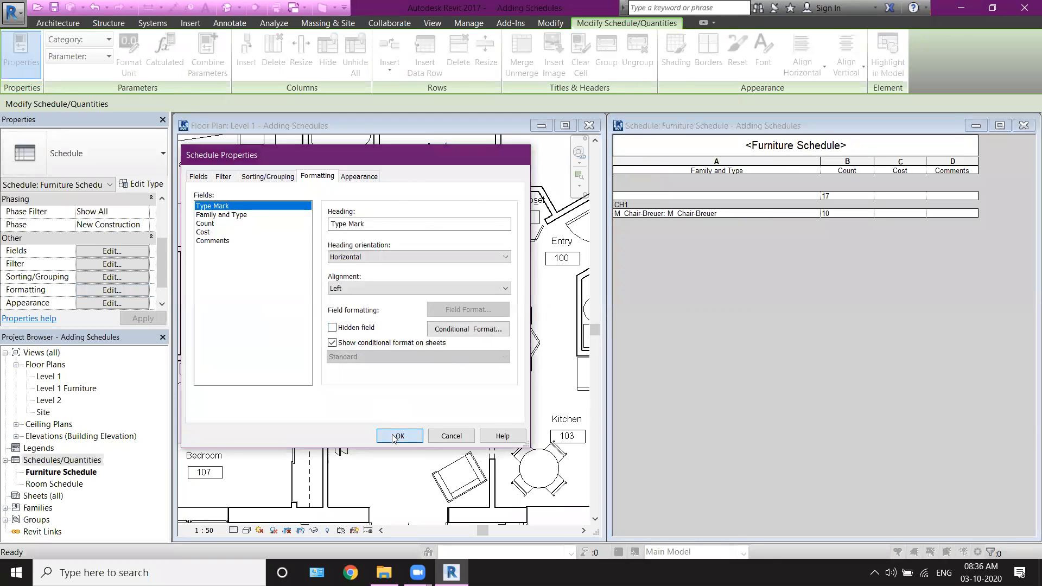
{"action": "left_click", "coordinate": [399, 435]}
{"action": "left_click", "coordinate": [644, 159]}
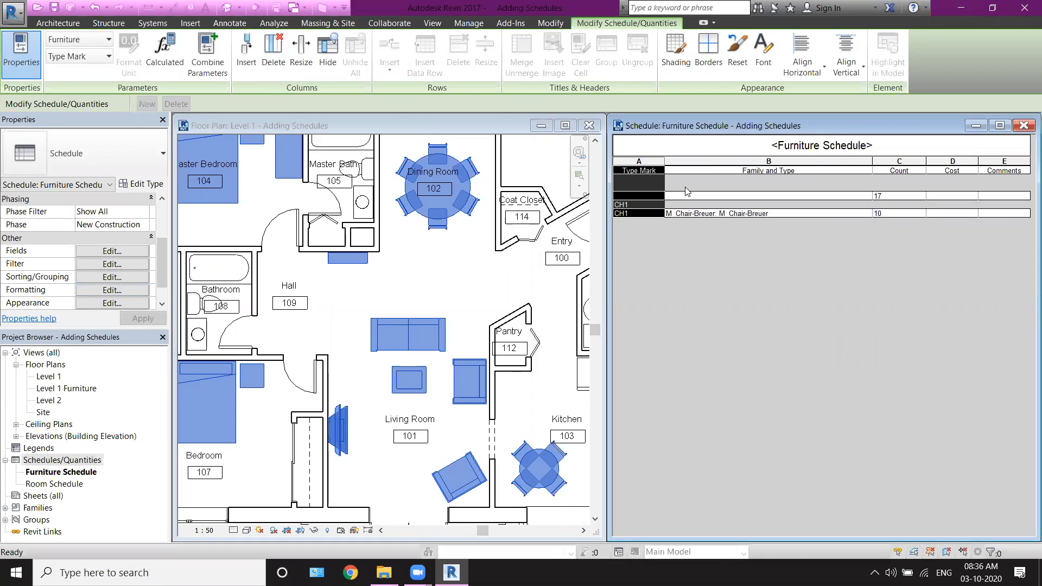
{"action": "left_click", "coordinate": [713, 214]}
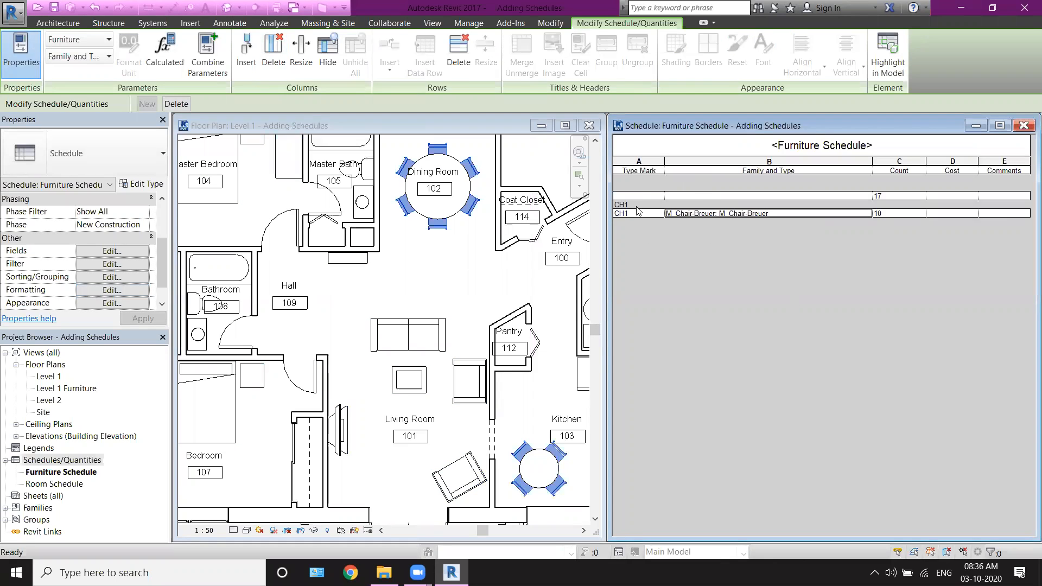
- Set the schedule's sorting back to (none) and select the combined count of all furniture
{"action": "left_click", "coordinate": [122, 292]}
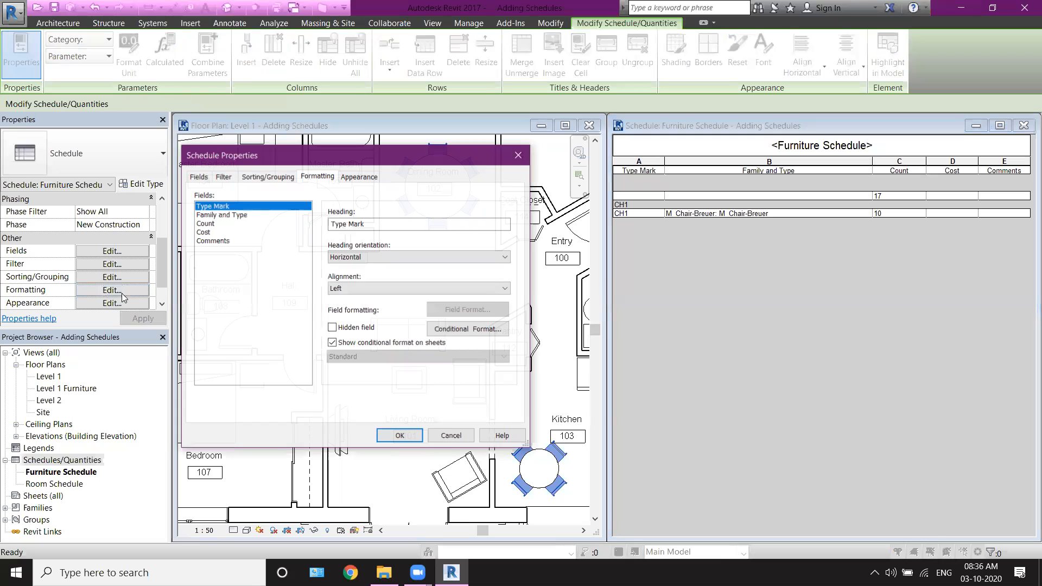
{"action": "left_click", "coordinate": [518, 155]}
{"action": "left_click", "coordinate": [110, 277]}
{"action": "left_click", "coordinate": [270, 201]}
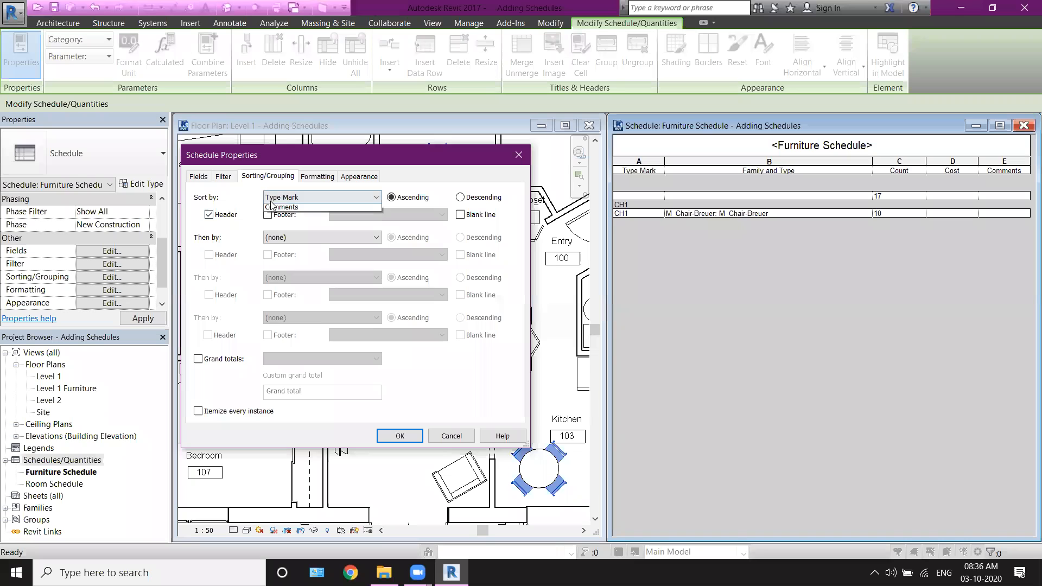
{"action": "left_click", "coordinate": [284, 210]}
{"action": "left_click", "coordinate": [400, 437]}
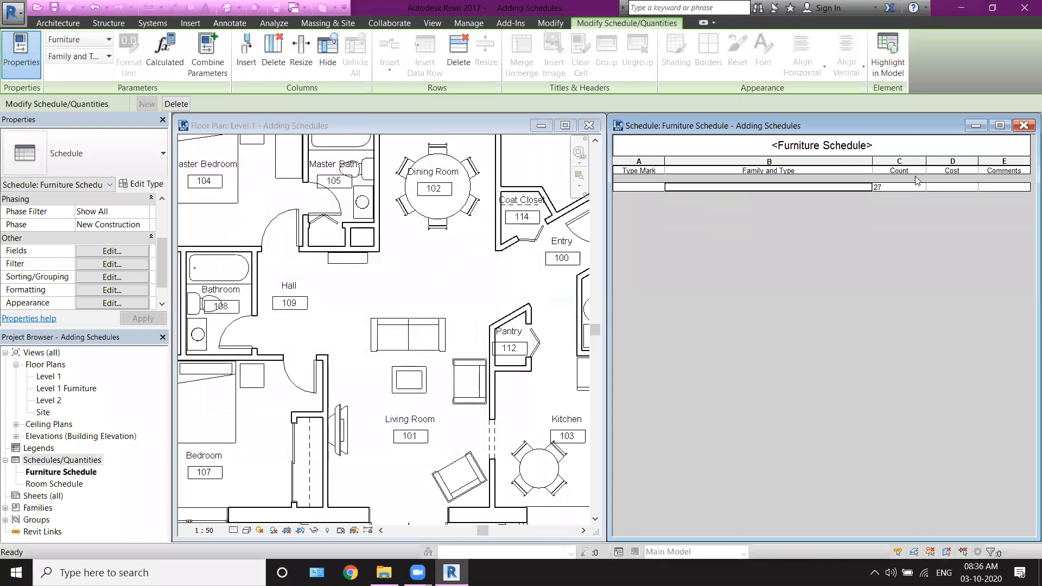
{"action": "left_click", "coordinate": [904, 188]}
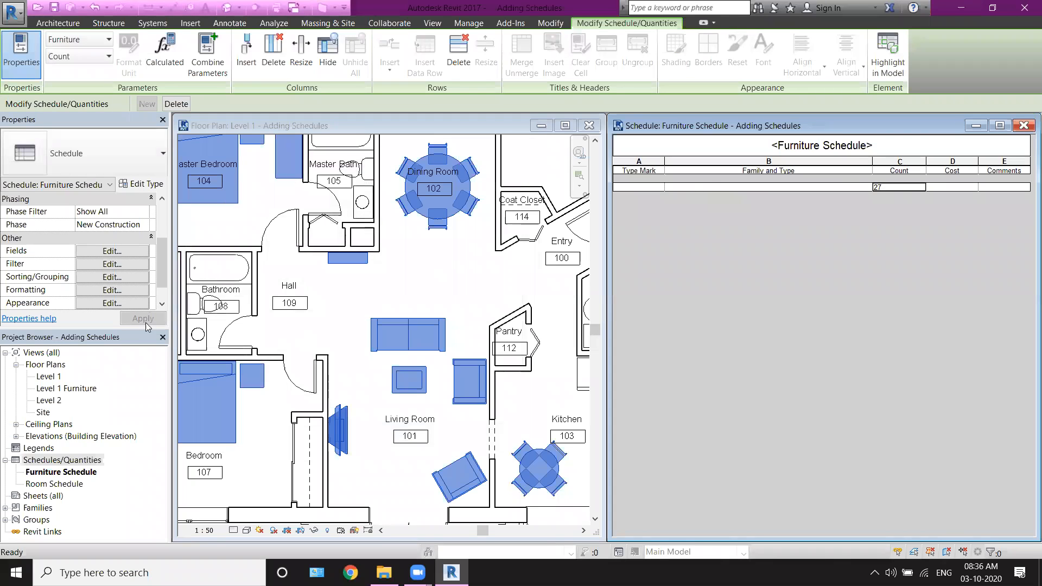
- Turn Itemize every instance back on for the furniture schedule
{"action": "left_click", "coordinate": [142, 185]}
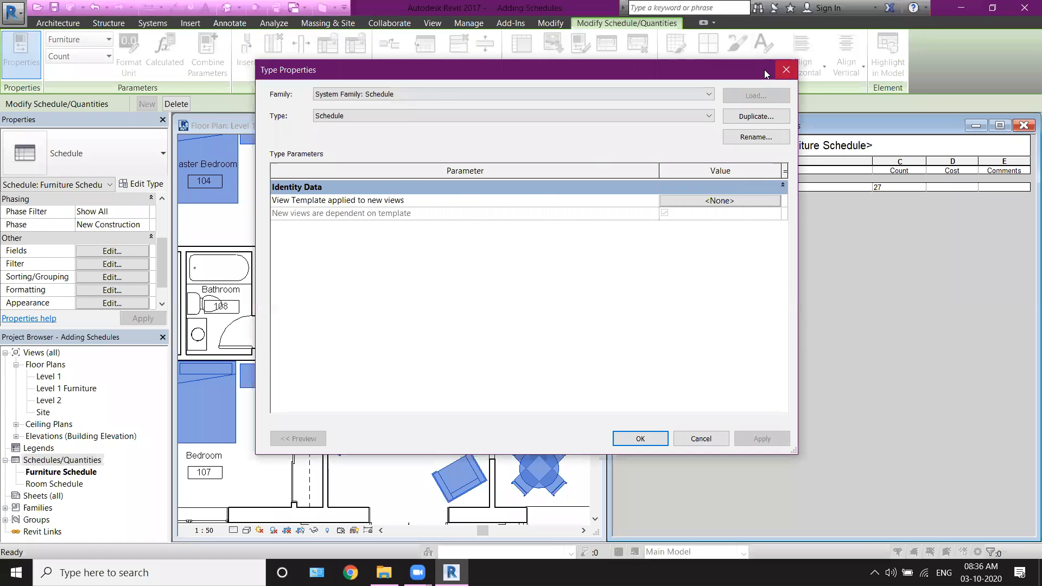
{"action": "left_click", "coordinate": [786, 69]}
{"action": "left_click", "coordinate": [107, 276]}
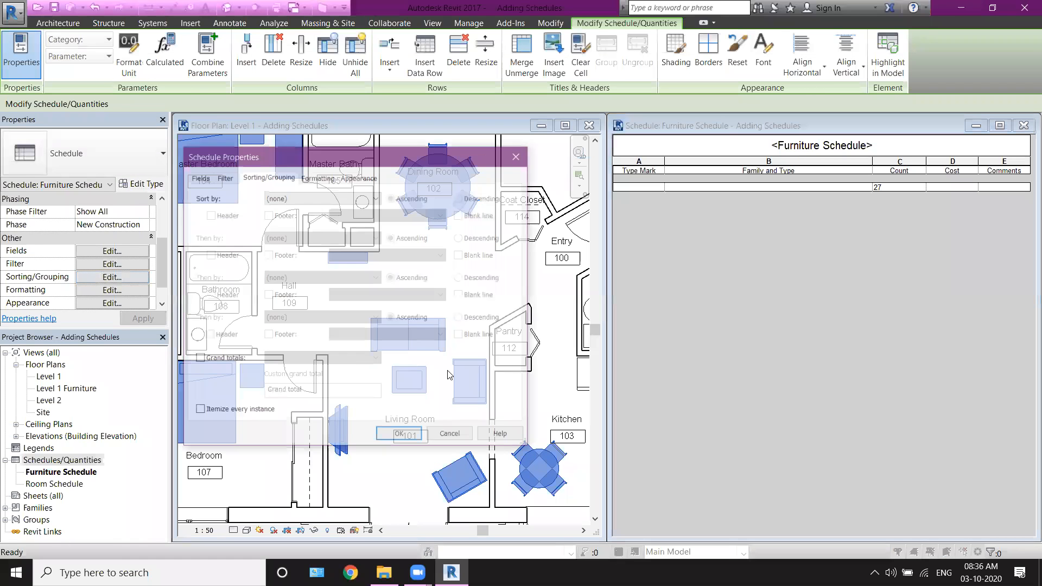
{"action": "left_click", "coordinate": [198, 411]}
{"action": "left_click", "coordinate": [400, 436]}
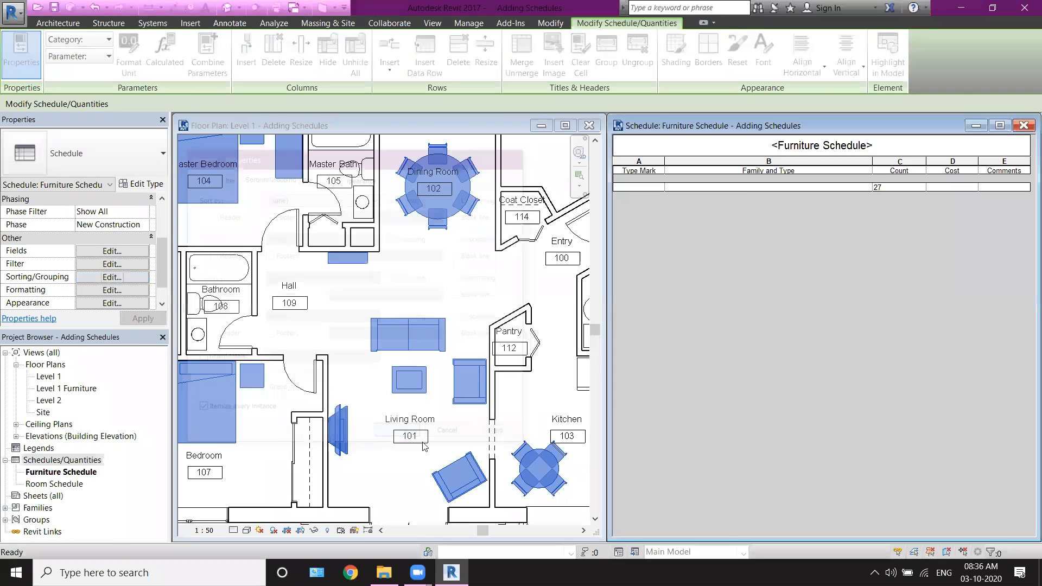
{"action": "left_click", "coordinate": [756, 379]}
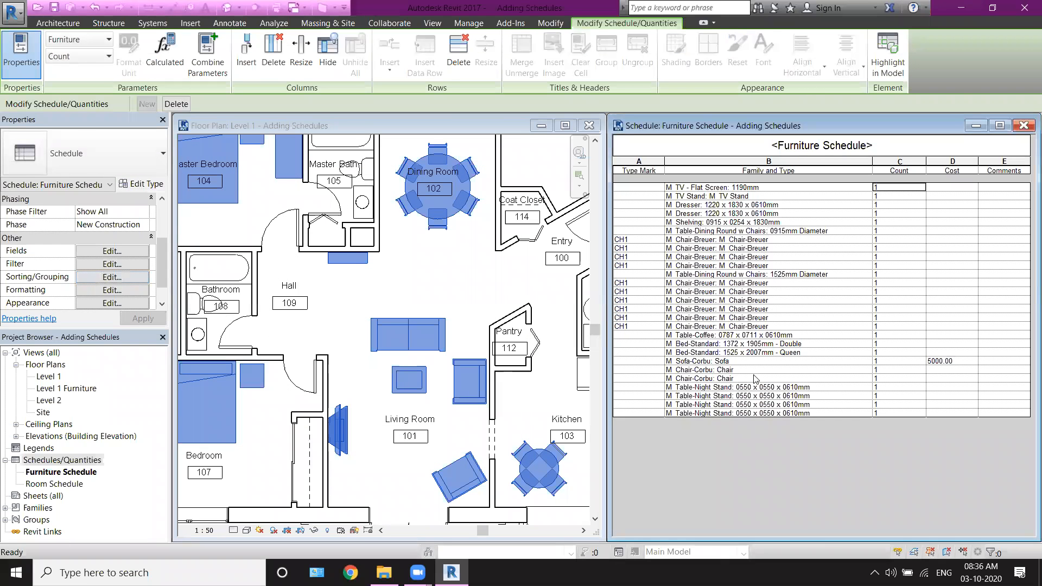
- Select individual chair and night stand rows in the schedule to locate each piece in the Level 1 plan
{"action": "left_click", "coordinate": [704, 265]}
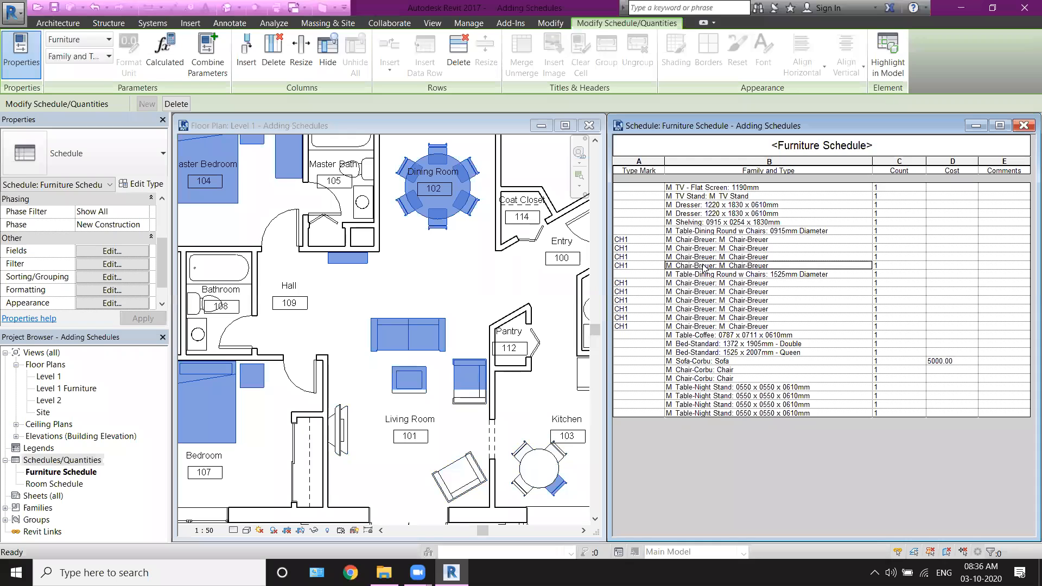
{"action": "left_click", "coordinate": [702, 404]}
{"action": "left_click", "coordinate": [473, 281]}
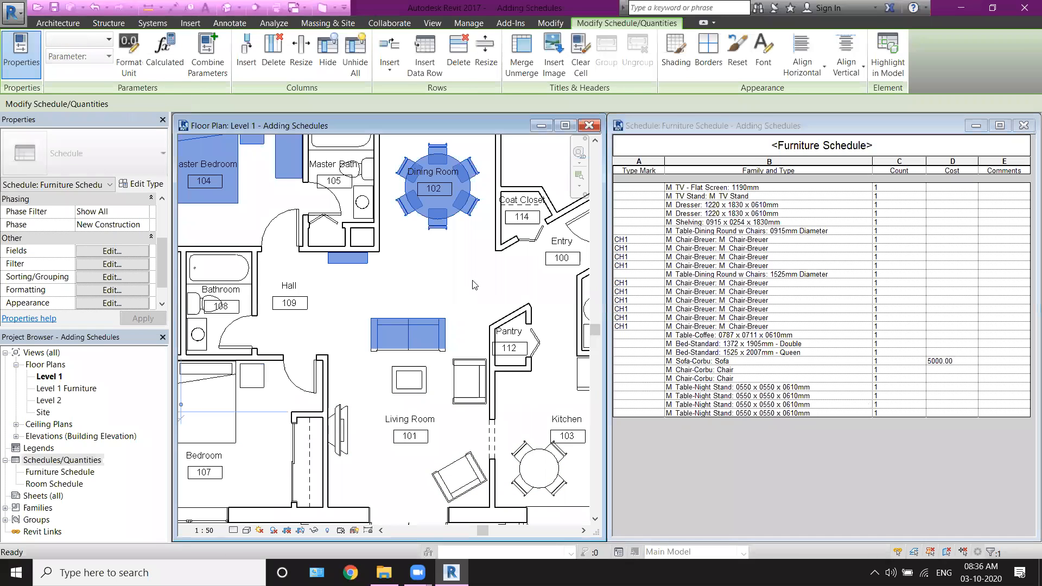
{"action": "left_click", "coordinate": [459, 265]}
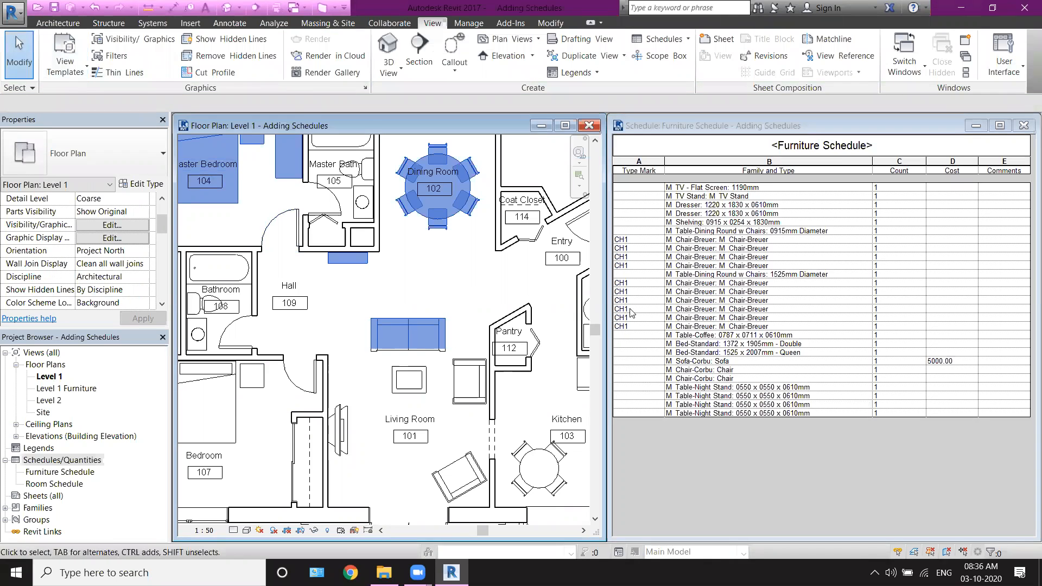
{"action": "left_click", "coordinate": [711, 294]}
{"action": "left_click", "coordinate": [697, 396]}
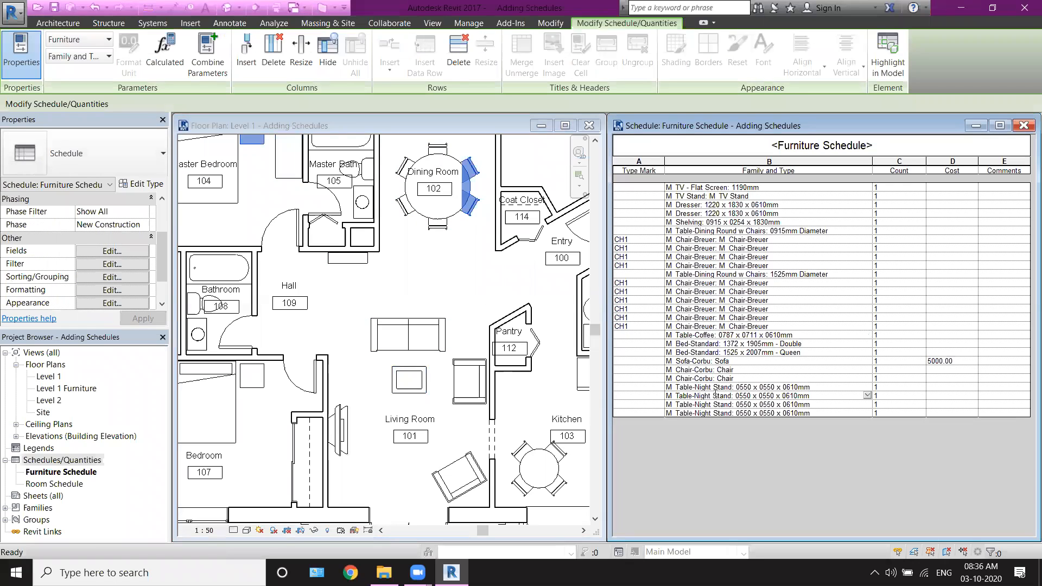
{"action": "left_click", "coordinate": [715, 379]}
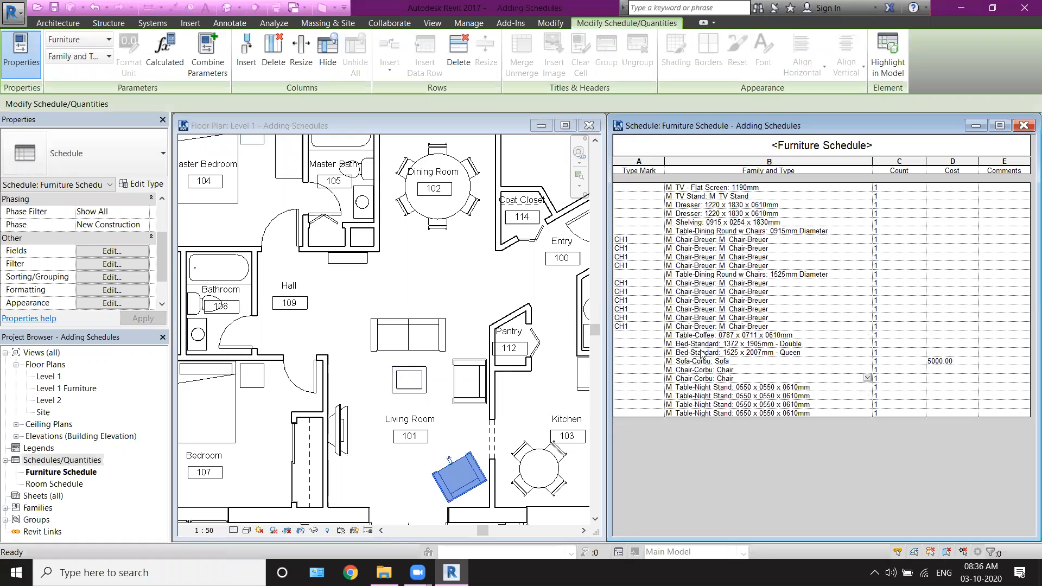
- Highlight the 1372 x 1905mm - Double bed from the schedule in the model and move the view prompt off the plan
{"action": "left_click", "coordinate": [727, 344]}
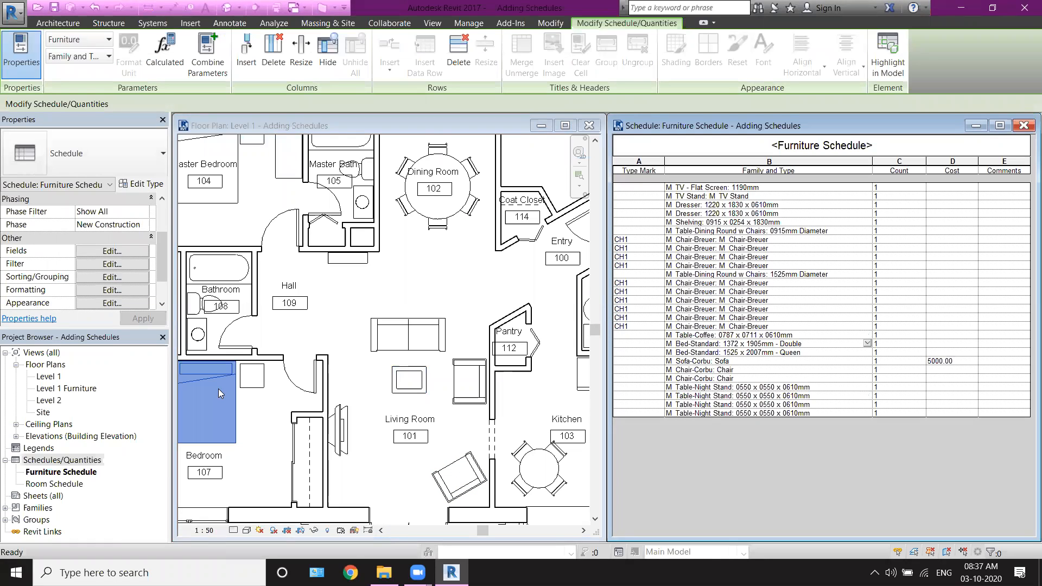
{"action": "left_click", "coordinate": [890, 54]}
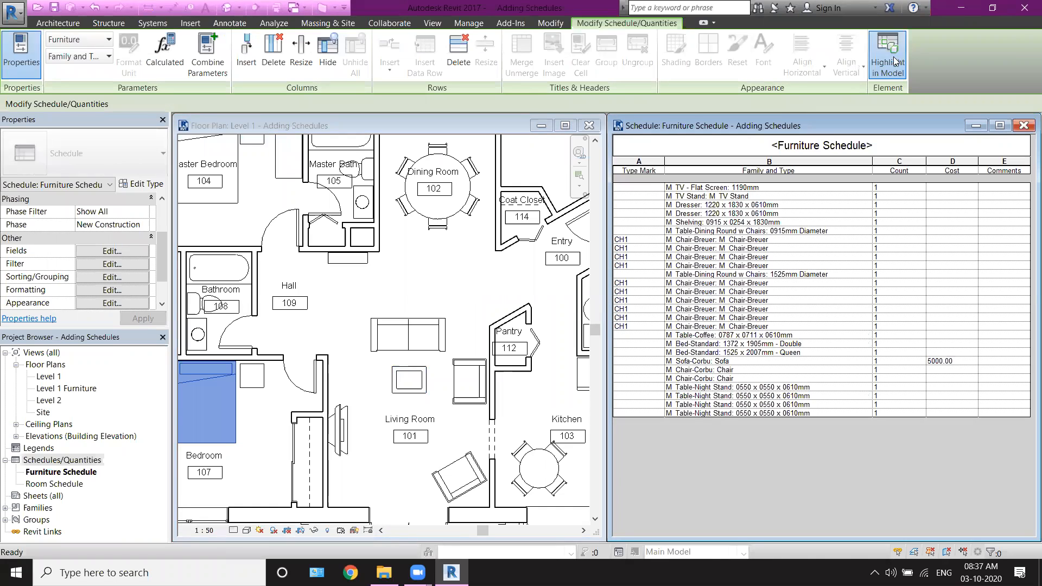
{"action": "left_click_drag", "start_coordinate": [474, 249], "coordinate": [592, 203]}
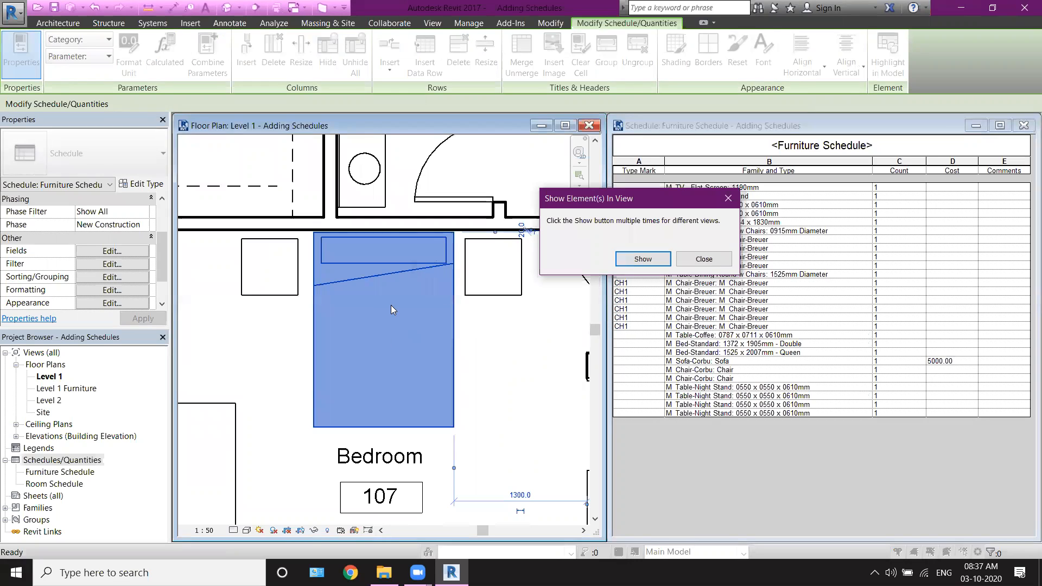
- Dismiss the view prompt and select the double bed in Bedroom 107 on the Level 1 plan
{"action": "left_click", "coordinate": [704, 259]}
{"action": "left_click", "coordinate": [443, 396]}
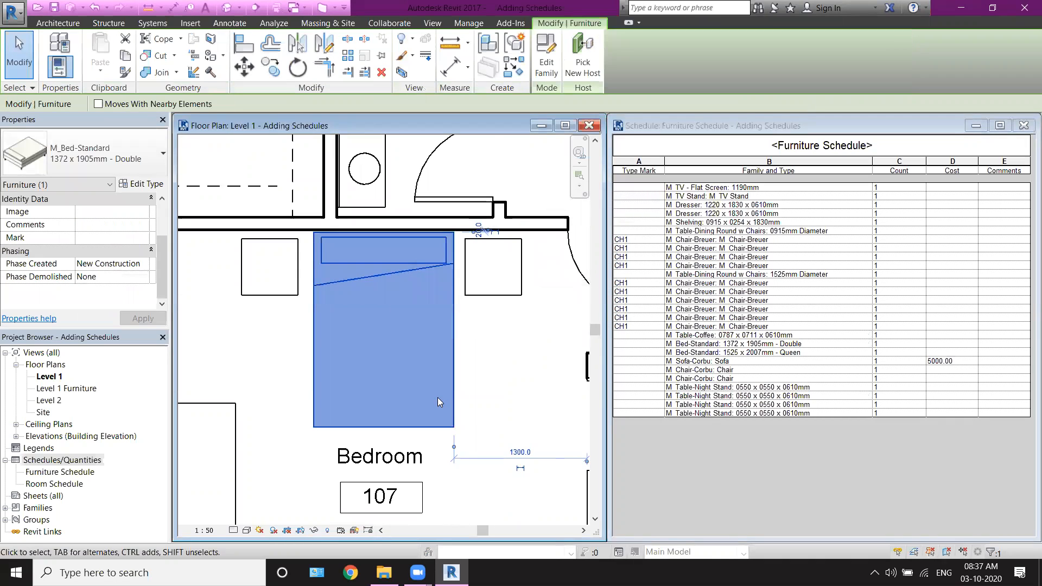
- Make the furniture schedule's column headers bold, from Type Mark through Comments
{"action": "left_click", "coordinate": [784, 156]}
{"action": "left_click_drag", "start_coordinate": [638, 171], "coordinate": [997, 172]}
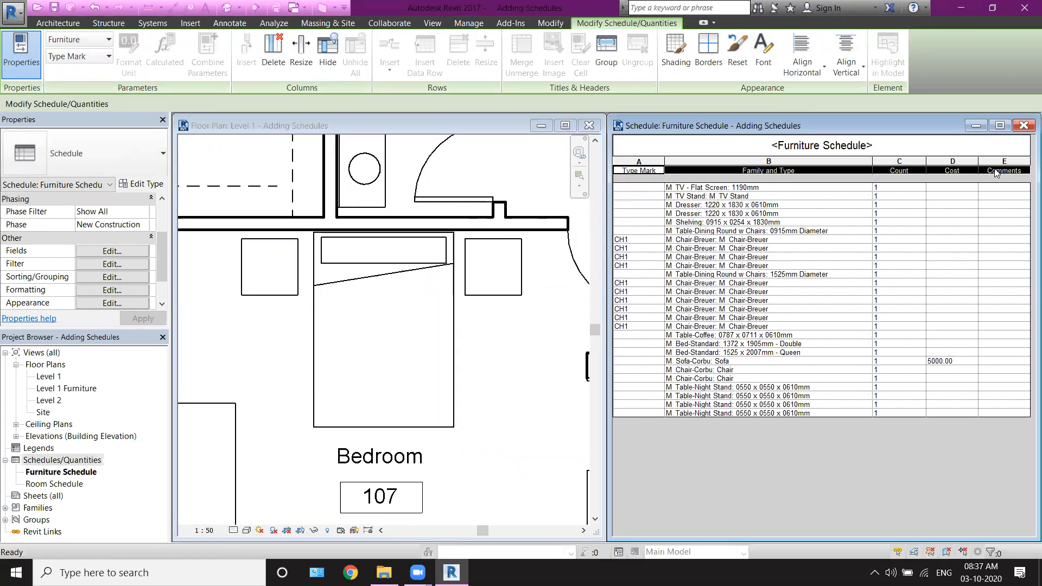
{"action": "left_click", "coordinate": [763, 52]}
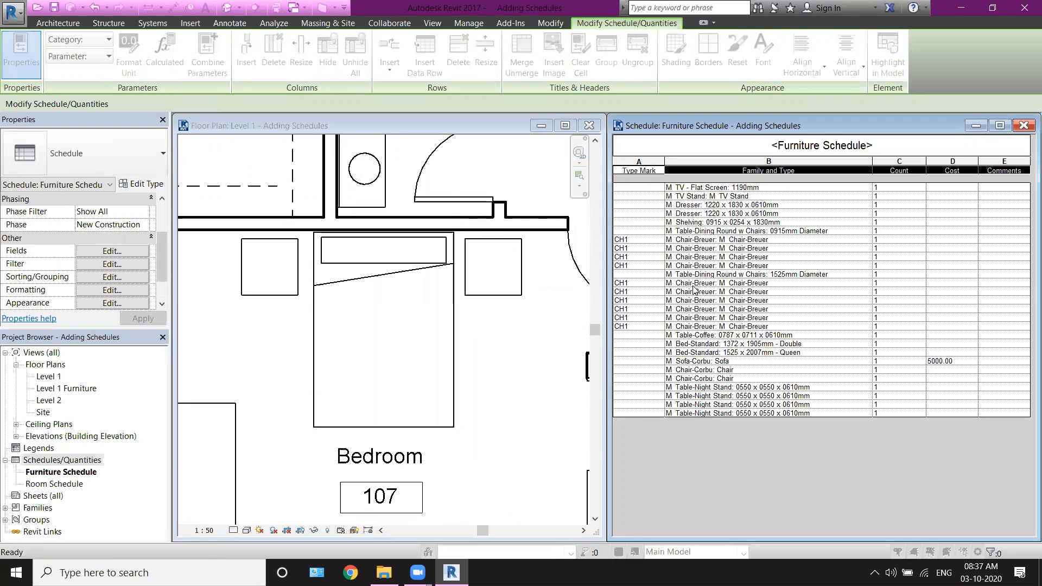
{"action": "left_click", "coordinate": [482, 289]}
{"action": "left_click", "coordinate": [502, 374]}
{"action": "left_click", "coordinate": [823, 232]}
- Center the furniture schedule's column headers horizontally, from Type Mark through Comments
{"action": "left_click_drag", "start_coordinate": [639, 171], "coordinate": [996, 172]}
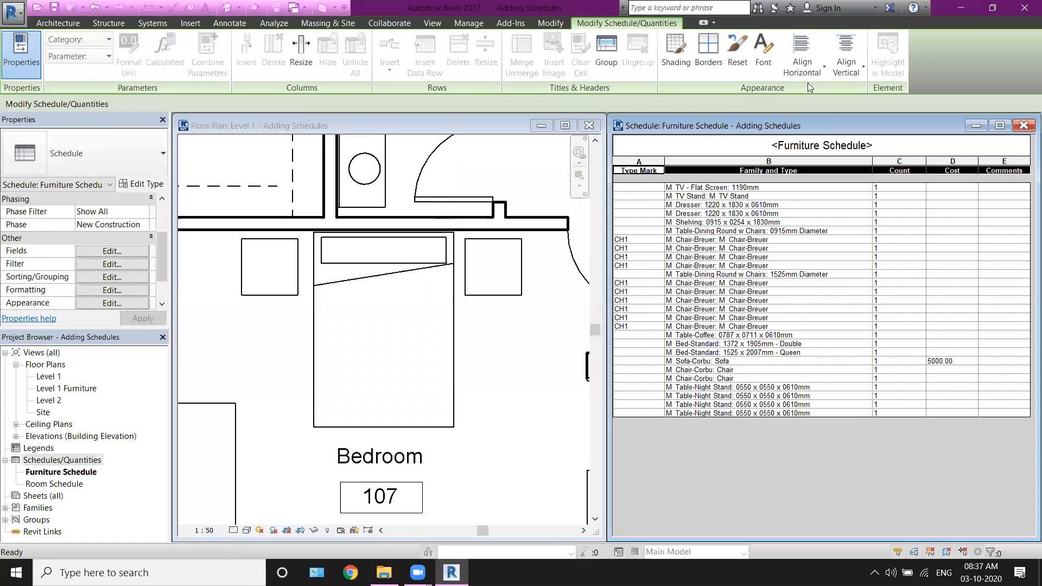
{"action": "left_click", "coordinate": [802, 55]}
{"action": "left_click", "coordinate": [808, 126]}
{"action": "left_click", "coordinate": [834, 263]}
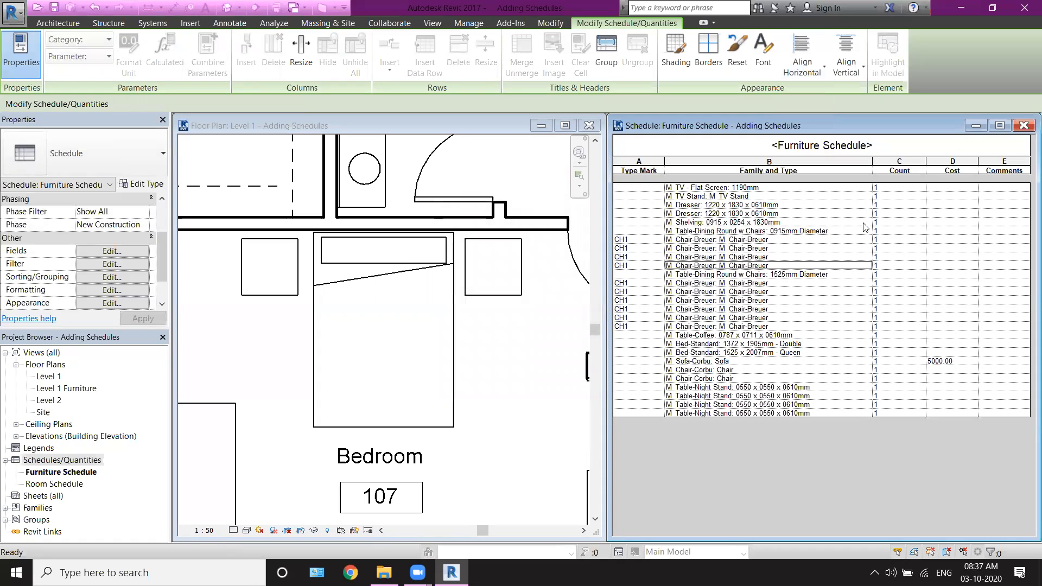
- Center the Count column's values horizontally in the furniture schedule
{"action": "left_click_drag", "start_coordinate": [885, 188], "coordinate": [884, 204]}
{"action": "left_click", "coordinate": [898, 163]}
{"action": "left_click", "coordinate": [802, 54]}
{"action": "left_click", "coordinate": [809, 126]}
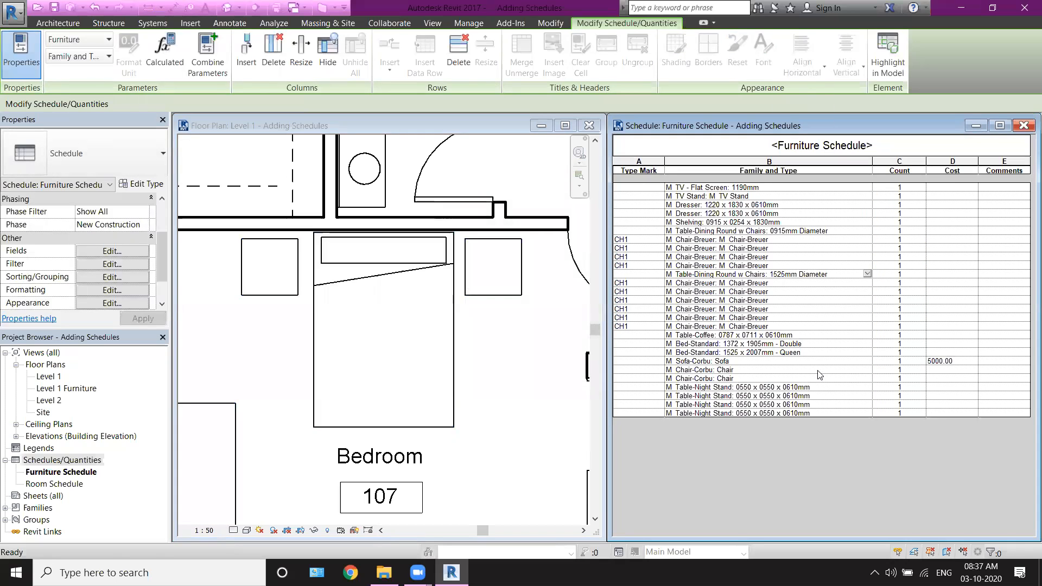
- Locate the second Dresser: 1220 x 1830 x 0610mm from its schedule row and check the options for the project's sheets
{"action": "left_click", "coordinate": [749, 213]}
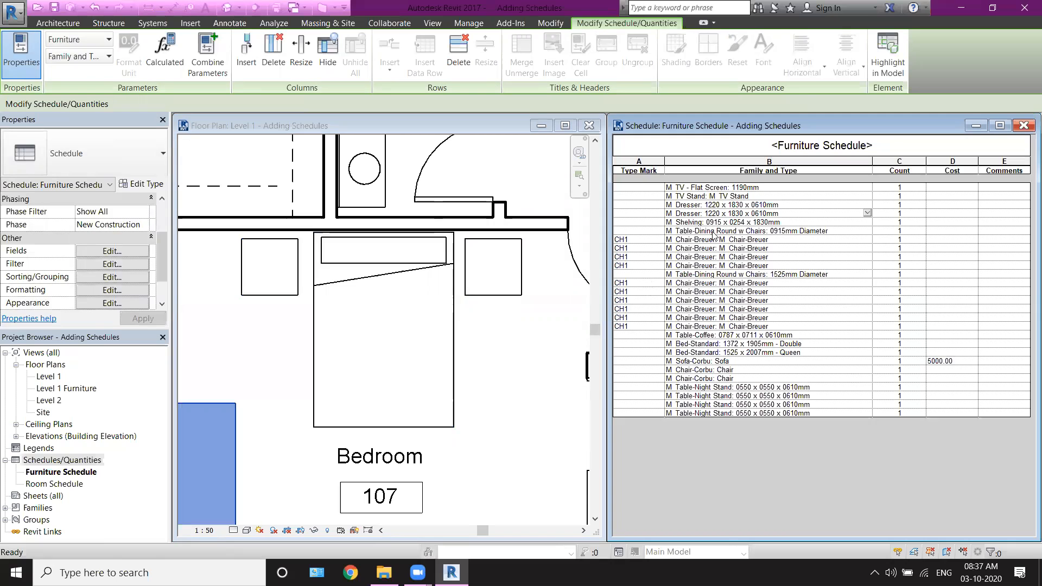
{"action": "right_click", "coordinate": [46, 495]}
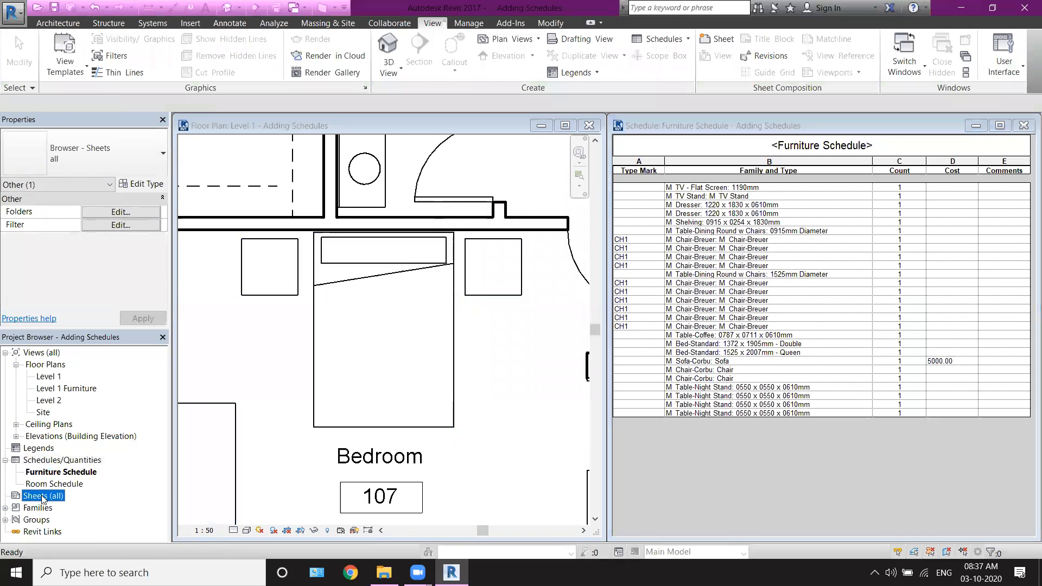
{"action": "left_click", "coordinate": [763, 123]}
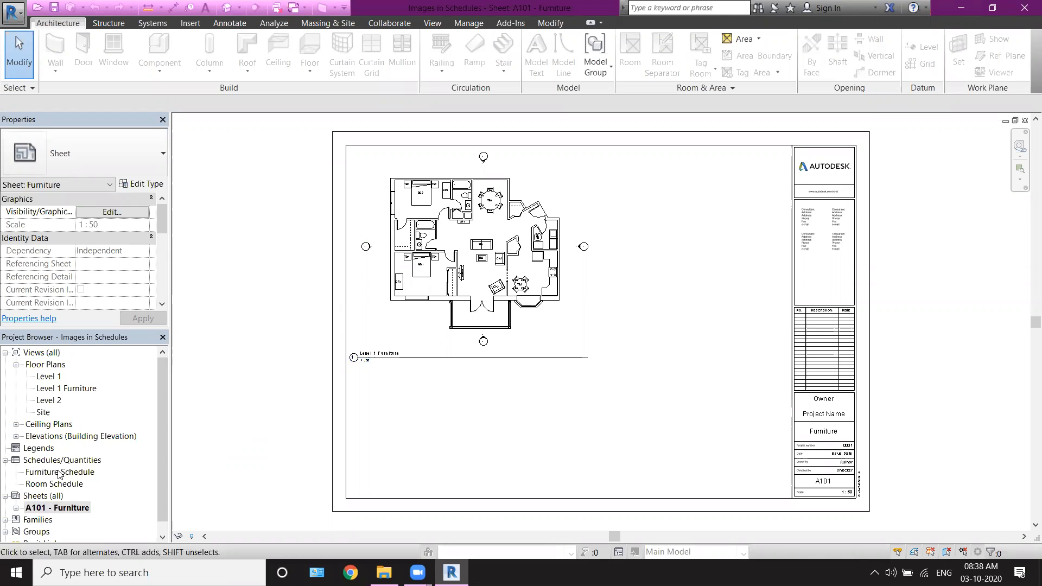
- Place the Furniture Schedule on sheet A101 - Furniture, between the floor plan and the title block, and inspect it up close
{"action": "left_click", "coordinate": [81, 474]}
{"action": "left_click_drag", "start_coordinate": [81, 479], "coordinate": [654, 242]}
{"action": "left_click", "coordinate": [653, 241]}
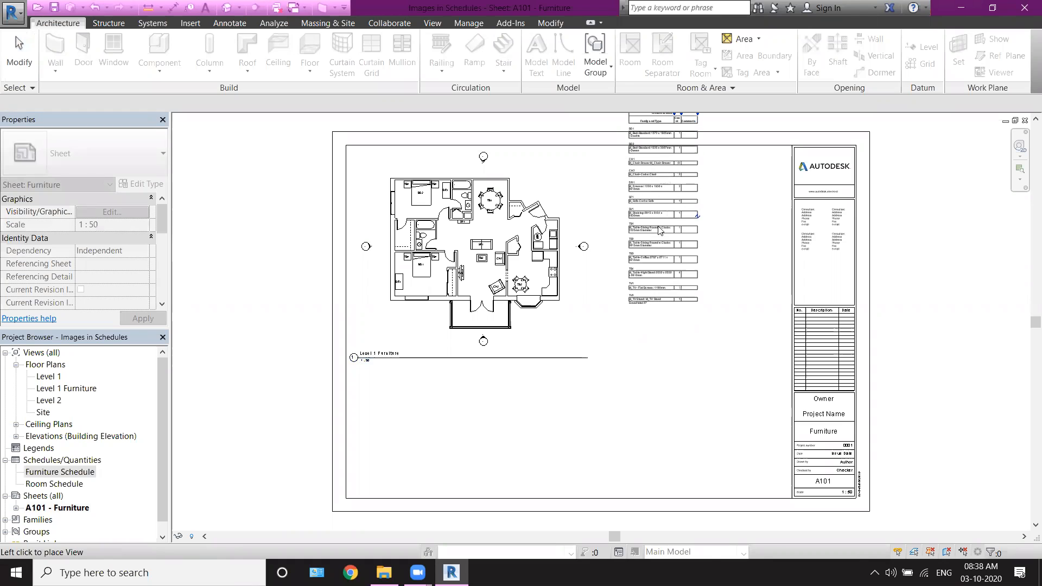
{"action": "left_click", "coordinate": [661, 299]}
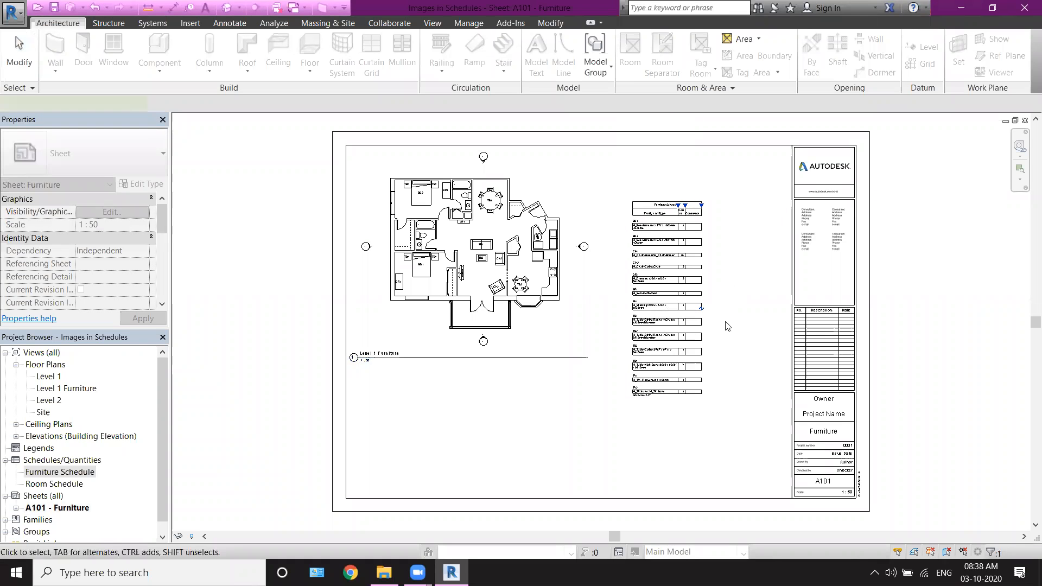
{"action": "scroll", "coordinate": [656, 241], "scroll_direction": "up", "scroll_amount": 5}
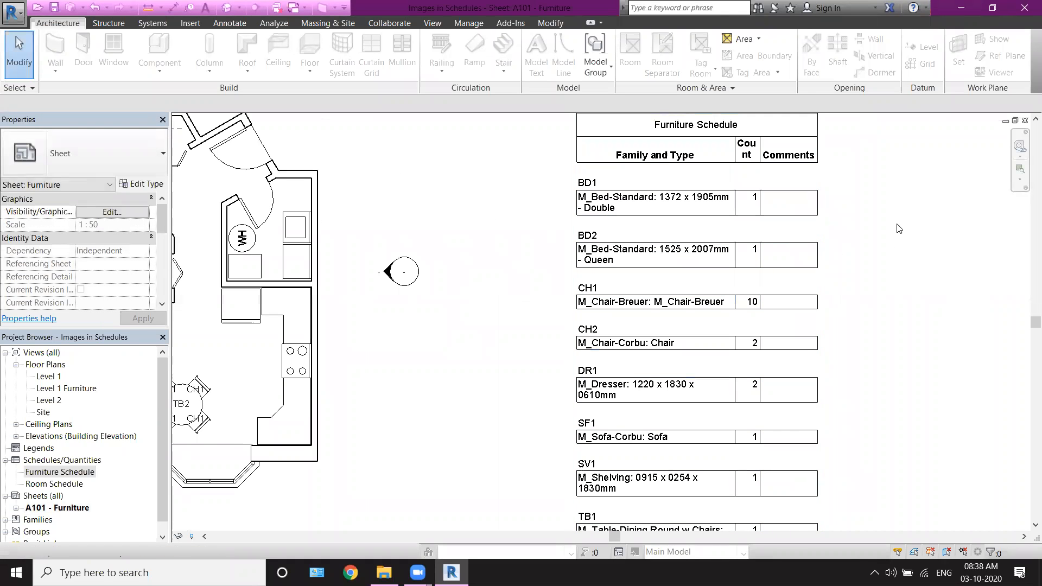
{"action": "scroll", "coordinate": [742, 325], "scroll_direction": "down", "scroll_amount": 4}
{"action": "middle_click_drag", "start_coordinate": [831, 393], "coordinate": [828, 346]}
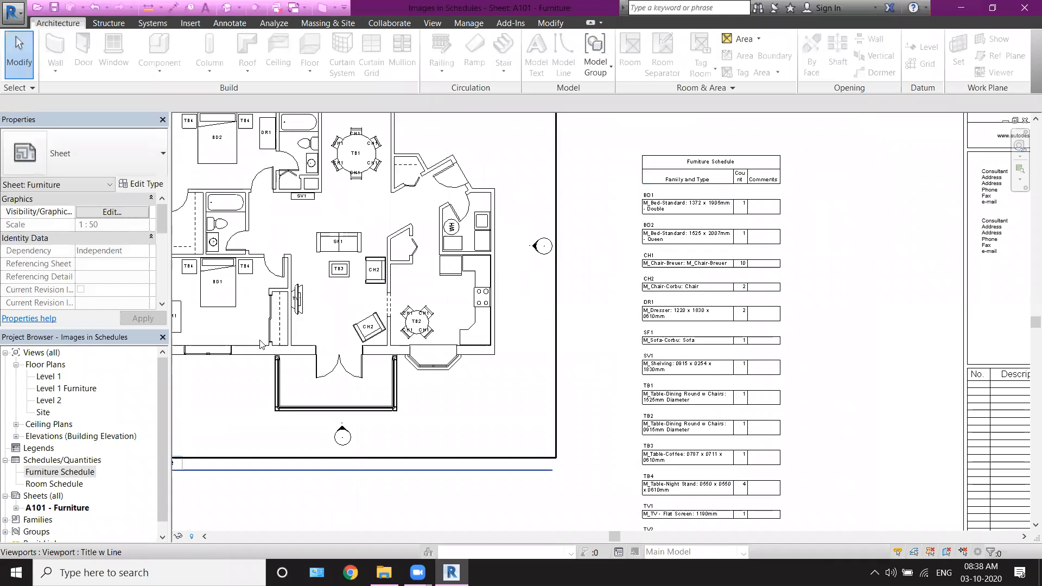
- Open the Level 1 floor plan and assign the image Corbu.png from the Chapter11 folder to the Living Room sofa
{"action": "left_click", "coordinate": [46, 377]}
{"action": "double_click", "coordinate": [58, 378]}
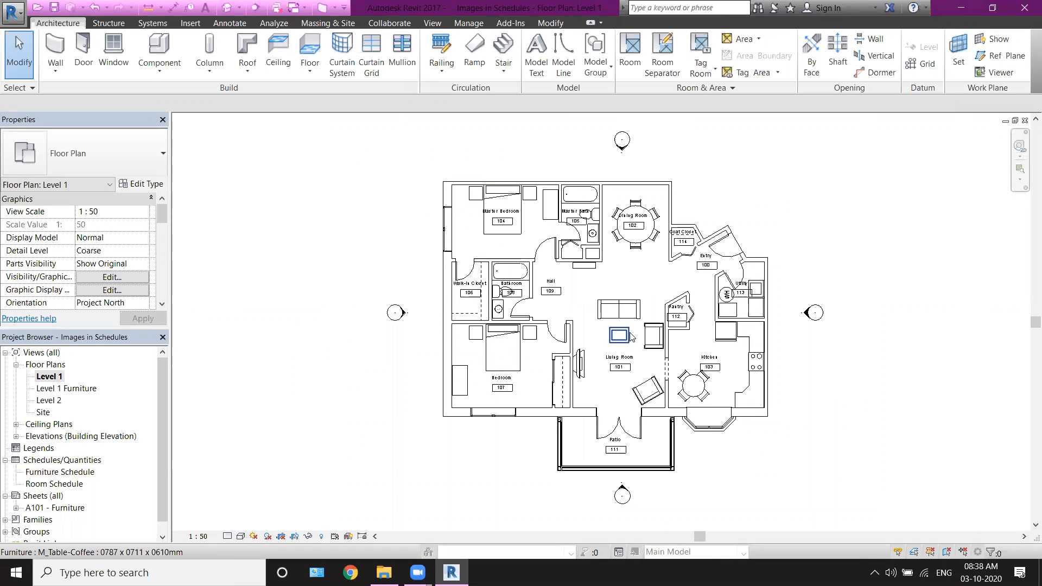
{"action": "left_click", "coordinate": [630, 313]}
{"action": "left_click", "coordinate": [132, 263]}
{"action": "left_click", "coordinate": [145, 264]}
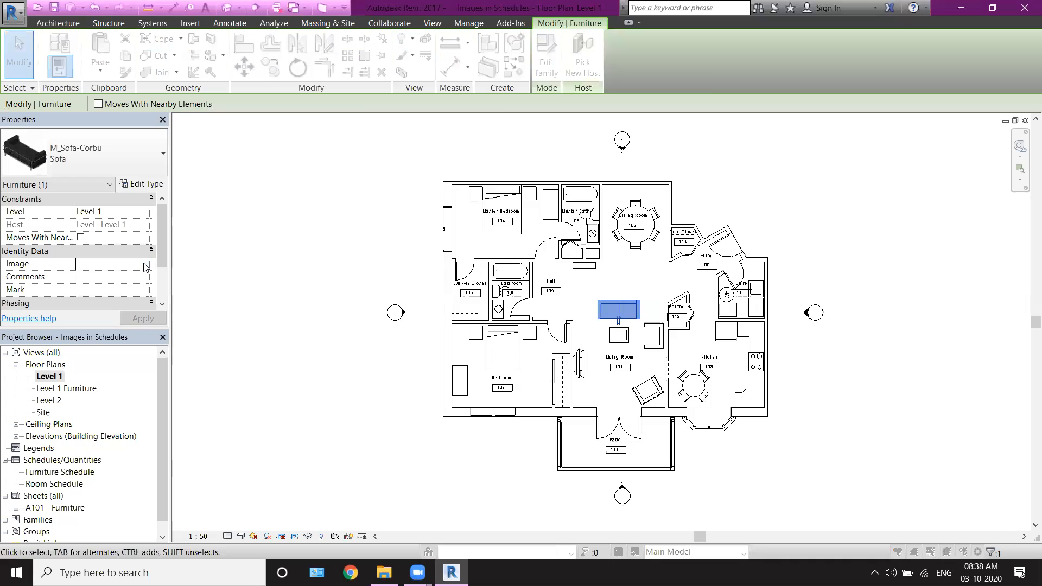
{"action": "left_click", "coordinate": [368, 442]}
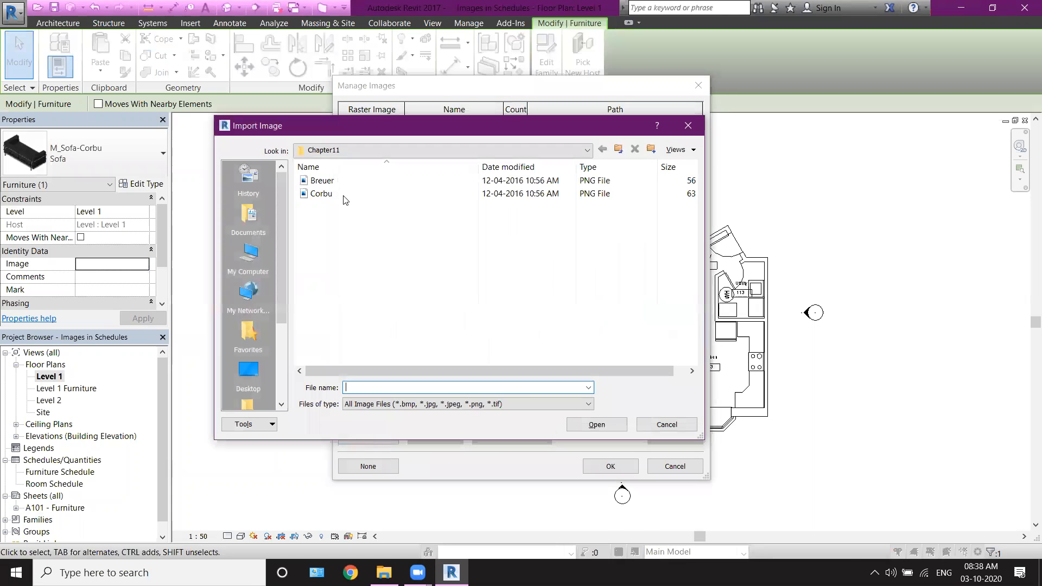
{"action": "double_click", "coordinate": [343, 195]}
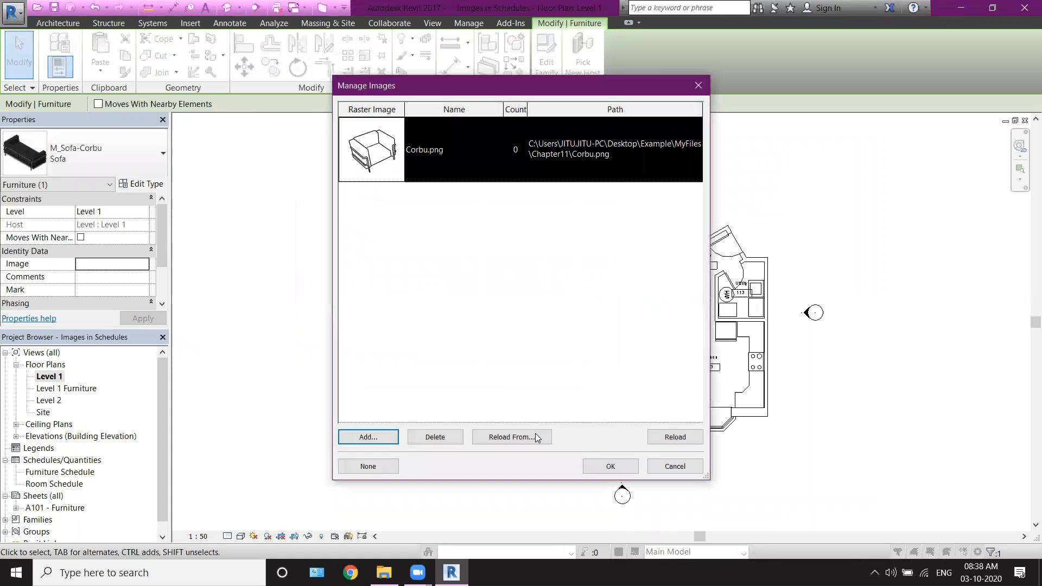
{"action": "left_click", "coordinate": [611, 467]}
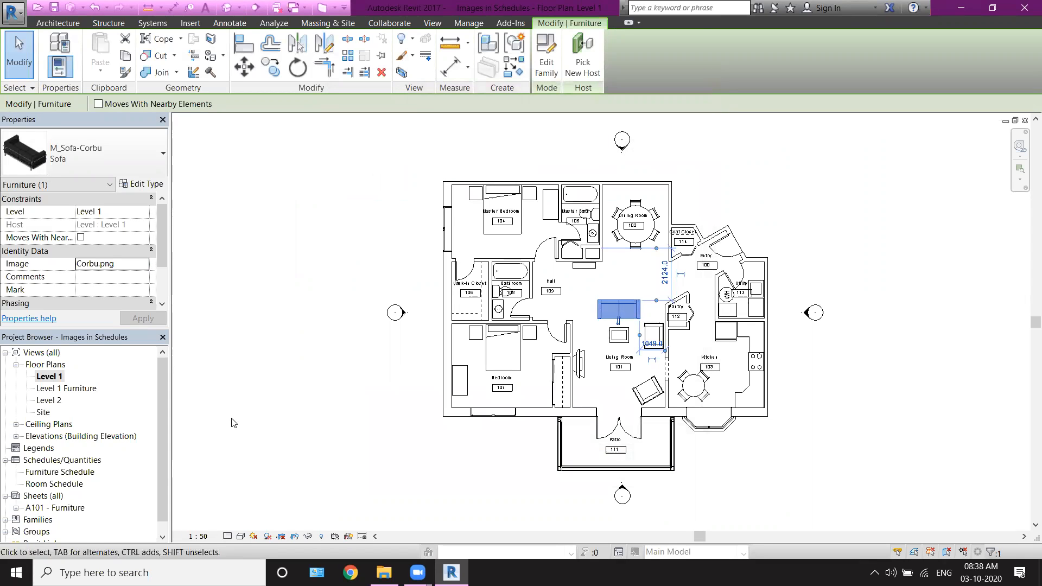
- Open the Furniture Schedule and add the Image field after Comments in its scheduled fields
{"action": "double_click", "coordinate": [65, 472]}
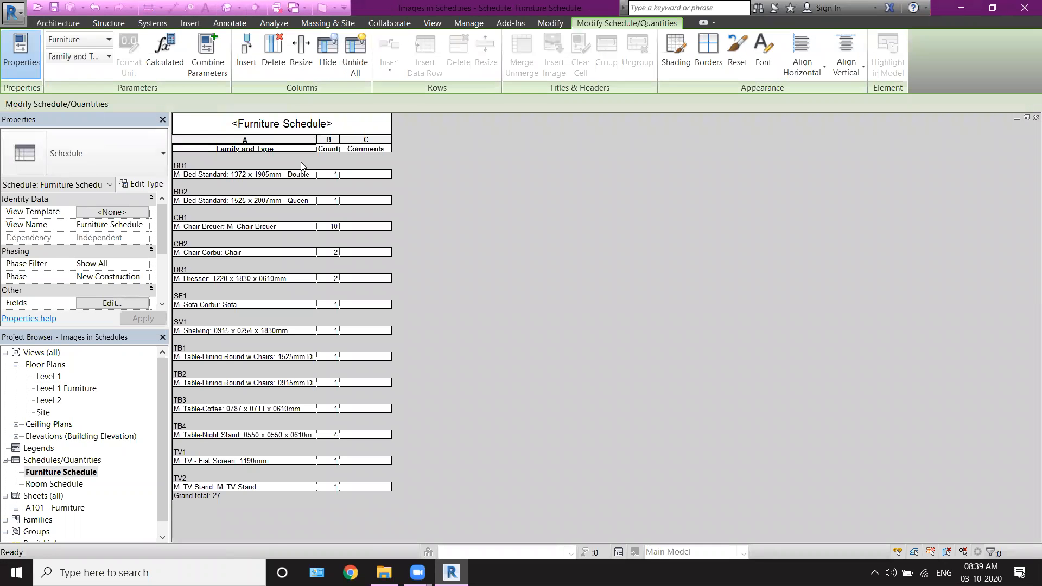
{"action": "left_click_drag", "start_coordinate": [162, 251], "coordinate": [162, 262]}
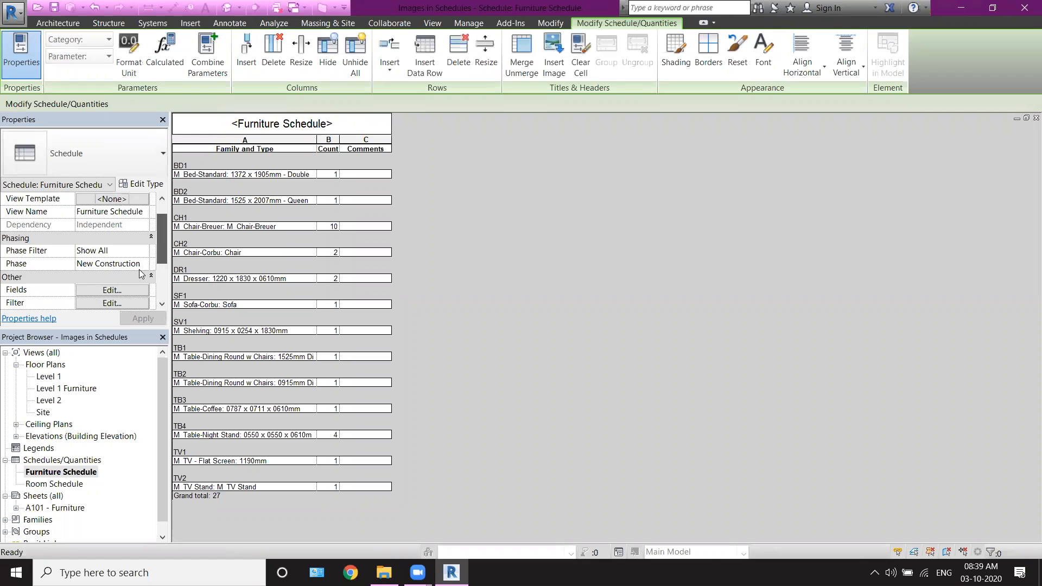
{"action": "left_click", "coordinate": [112, 290]}
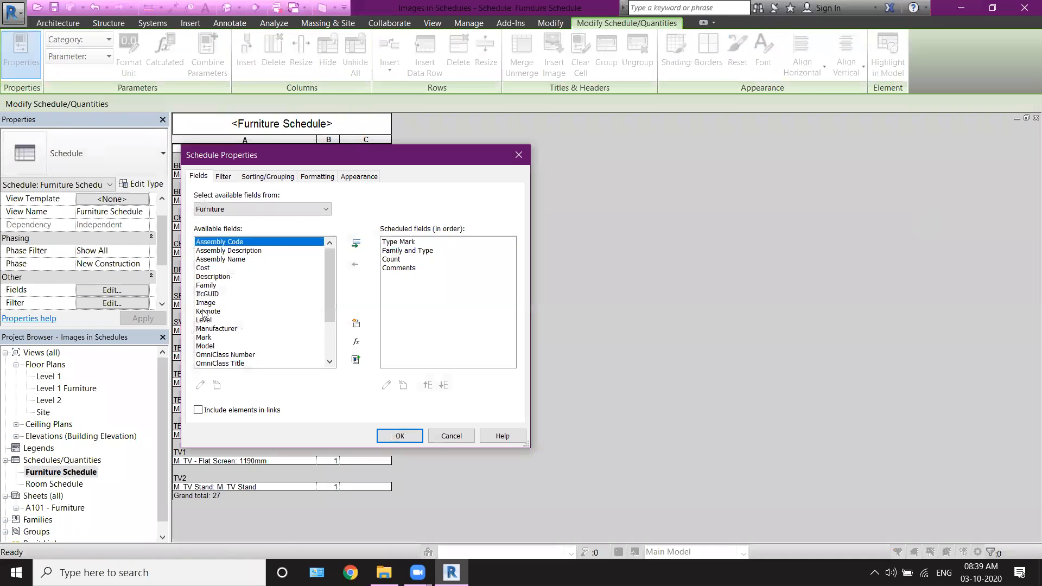
{"action": "double_click", "coordinate": [205, 302]}
{"action": "left_click", "coordinate": [393, 438]}
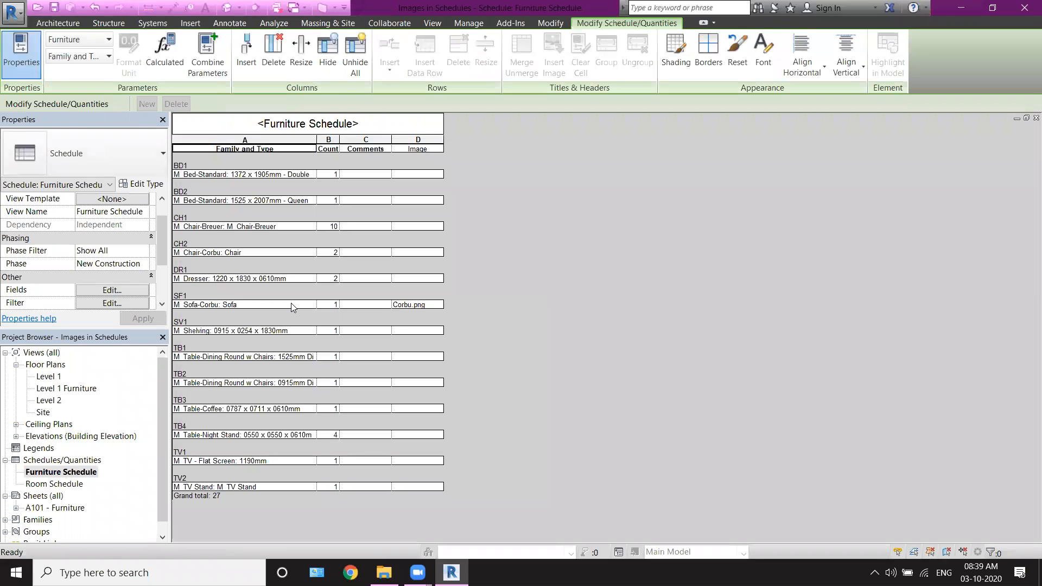
- Open sheet A101 - Furniture and examine the sofa's image in the placed furniture schedule
{"action": "double_click", "coordinate": [63, 510]}
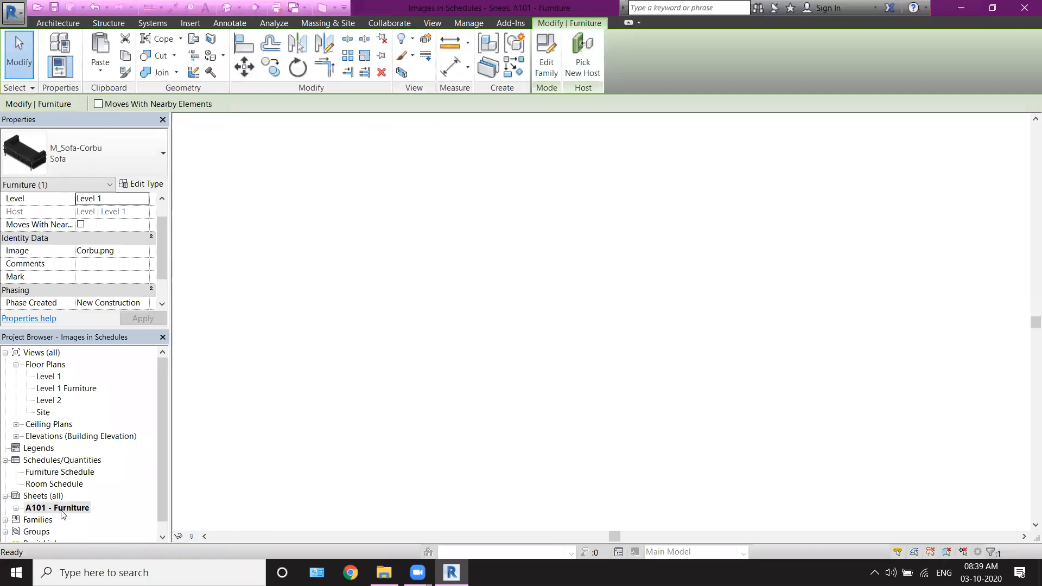
{"action": "scroll", "coordinate": [797, 347], "scroll_direction": "up", "scroll_amount": 3}
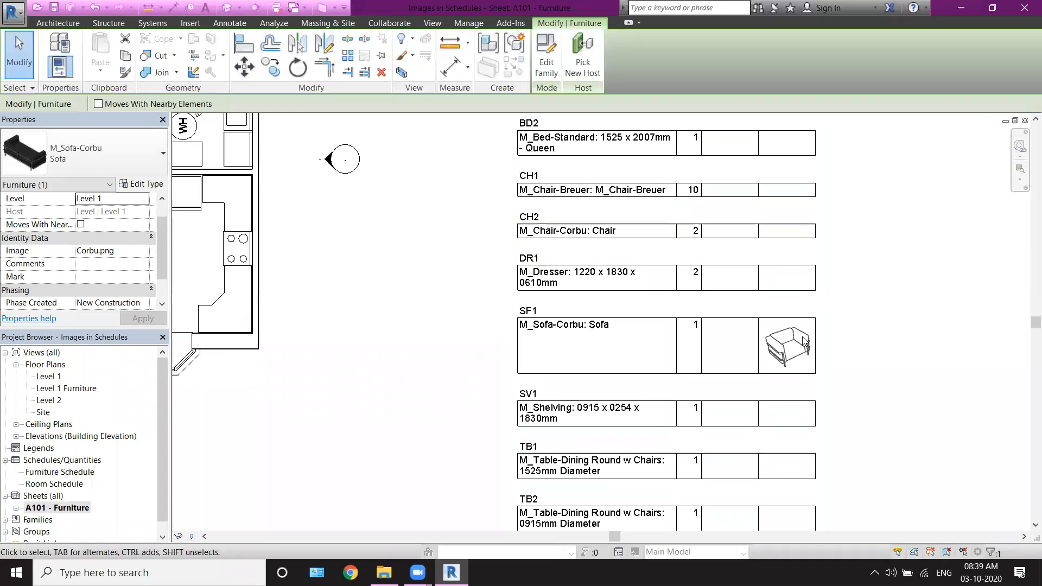
{"action": "scroll", "coordinate": [760, 358], "scroll_direction": "down", "scroll_amount": 4}
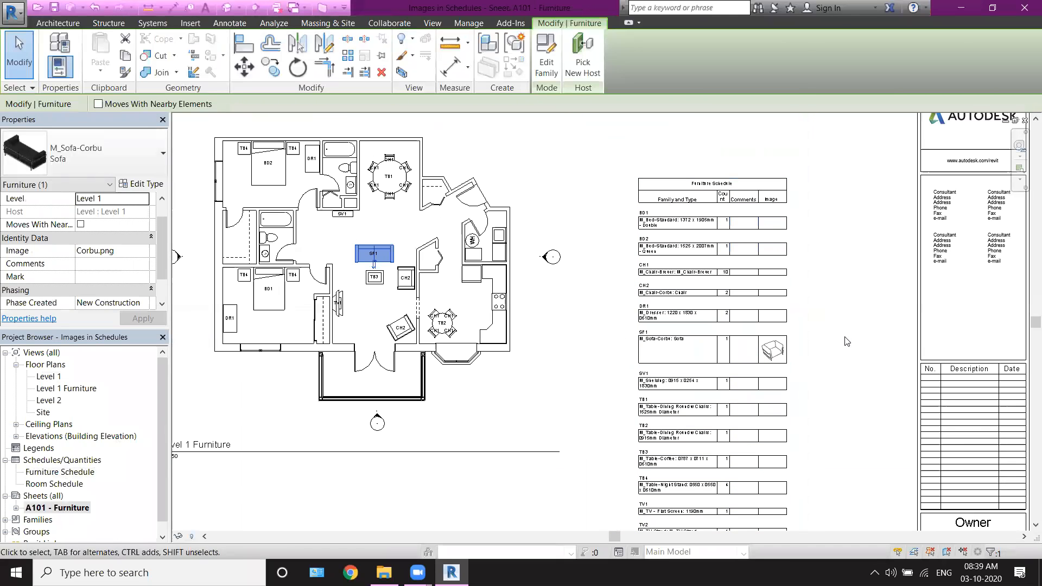